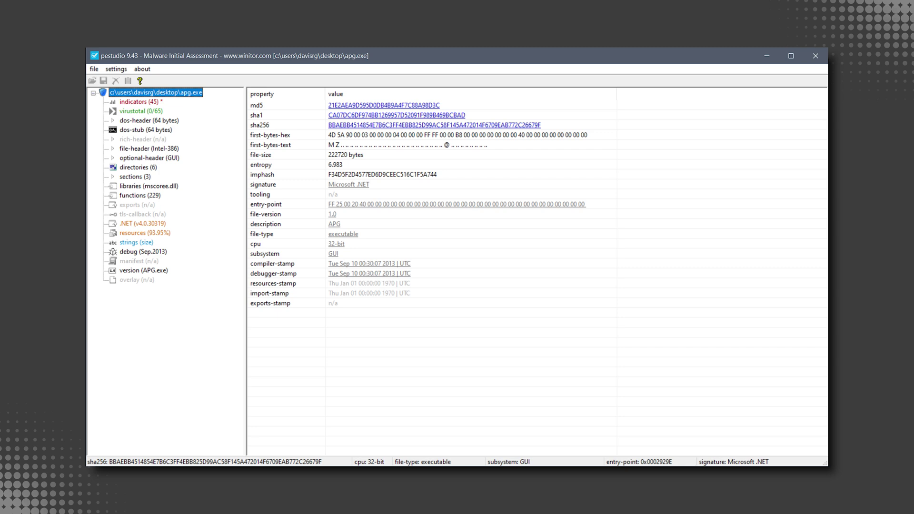
Show apg.exe's version properties in pestudio: CompanyName 13Cubed, OriginalFilename APG.exe
{"action": "left_click", "coordinate": [143, 270]}
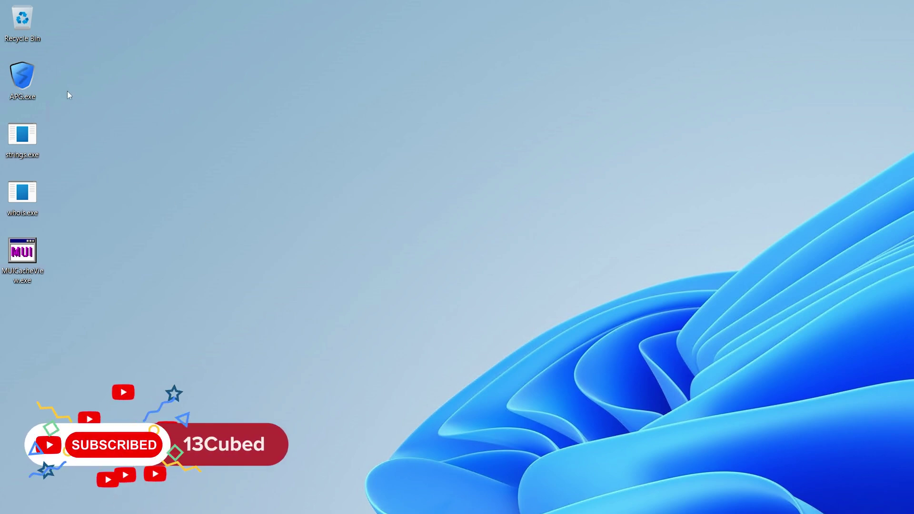
Highlight the desktop executables APG.exe, strings.exe, whois.exe and MUICacheView.exe in turn, then deselect
{"action": "left_click", "coordinate": [36, 79]}
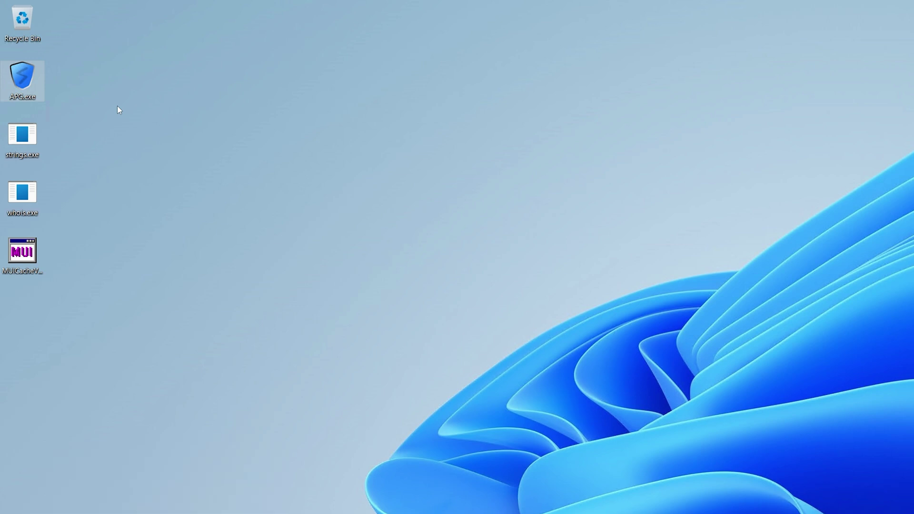
{"action": "left_click_drag", "start_coordinate": [82, 126], "coordinate": [4, 215]}
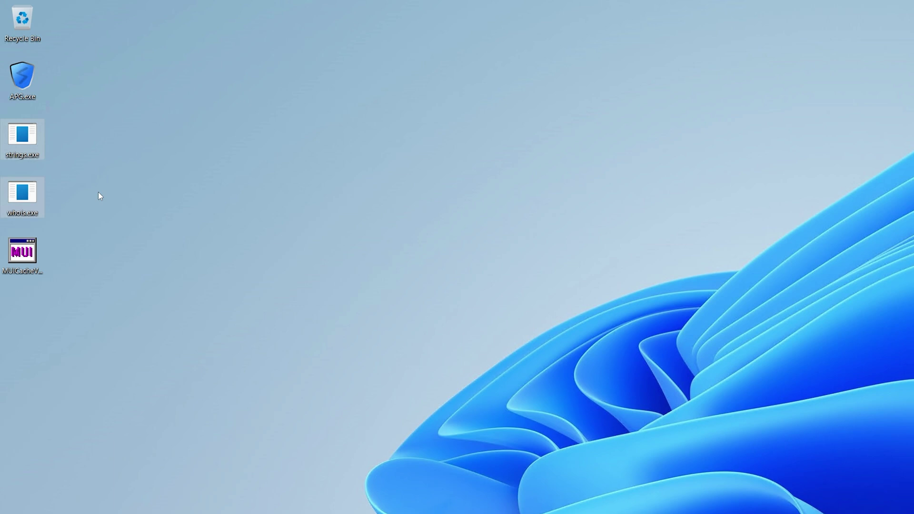
{"action": "left_click", "coordinate": [22, 251]}
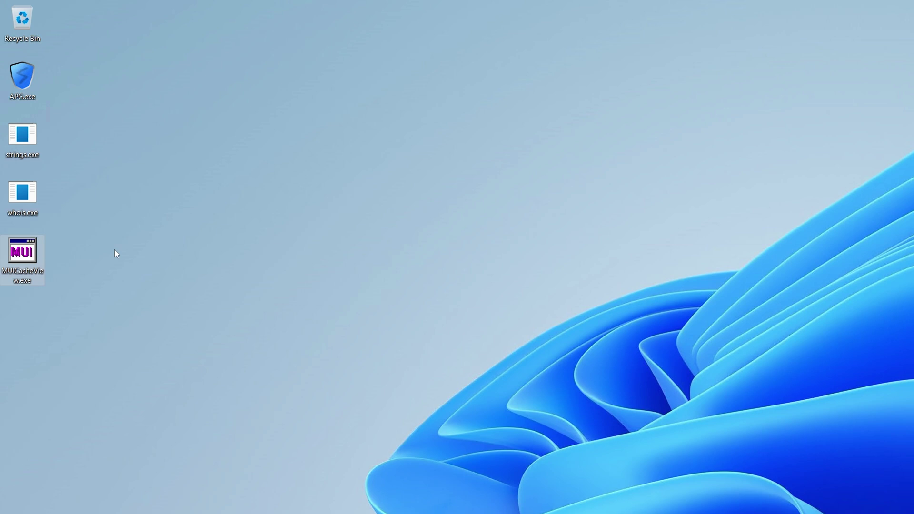
{"action": "left_click", "coordinate": [114, 250]}
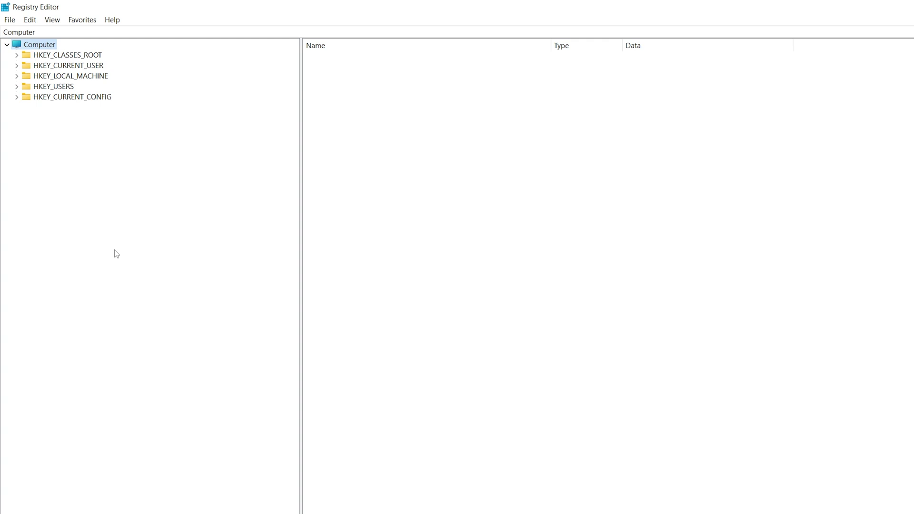
Expand HKEY_CURRENT_USER\SOFTWARE\Classes in the Registry Editor tree
{"action": "key", "text": "Down"}
{"action": "key", "text": "Down"}
{"action": "key", "text": "Right"}
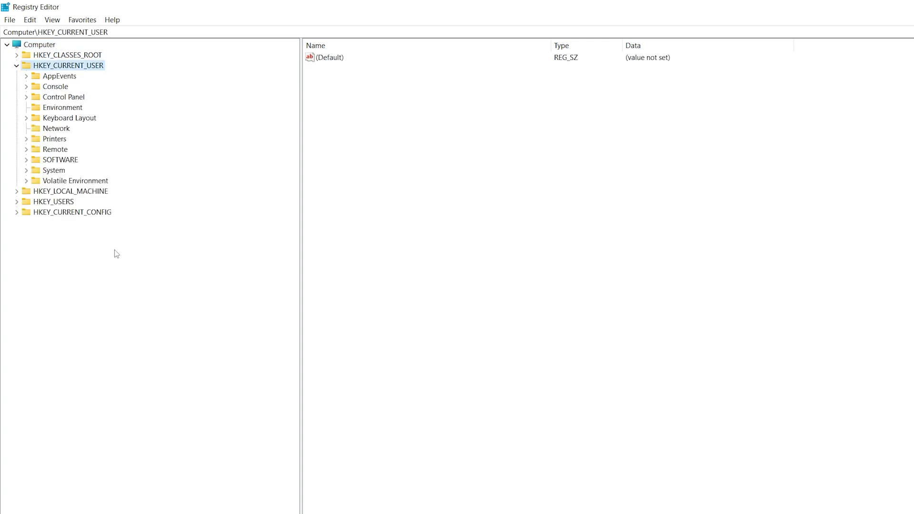
{"action": "key", "text": "s"}
{"action": "key", "text": "Right"}
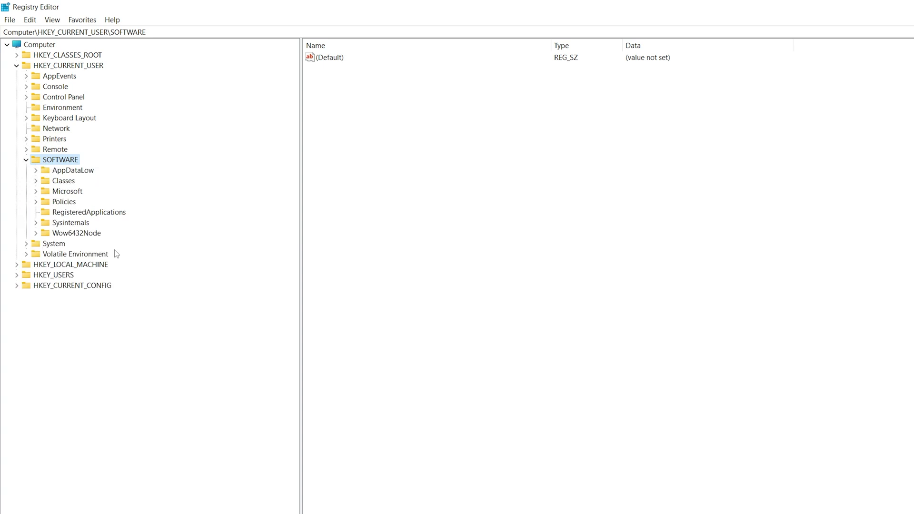
{"action": "key", "text": "Down"}
{"action": "key", "text": "Down"}
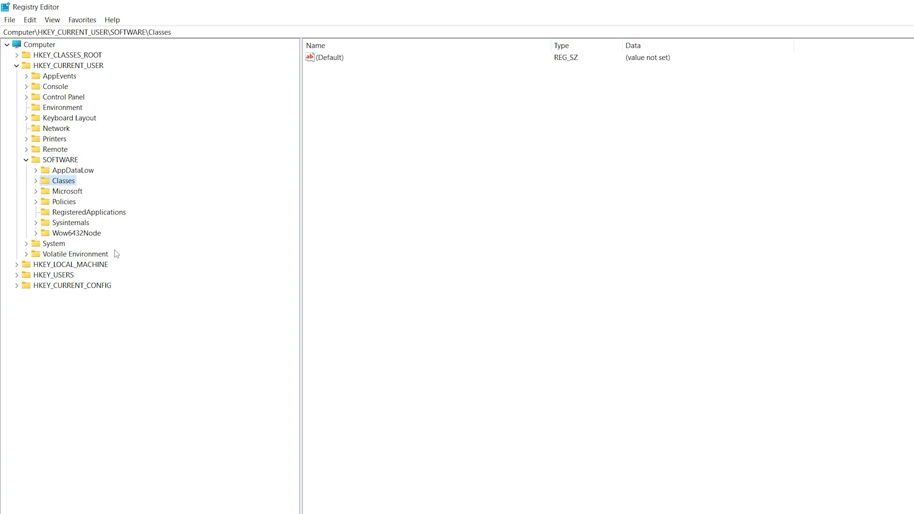
{"action": "key", "text": "Right"}
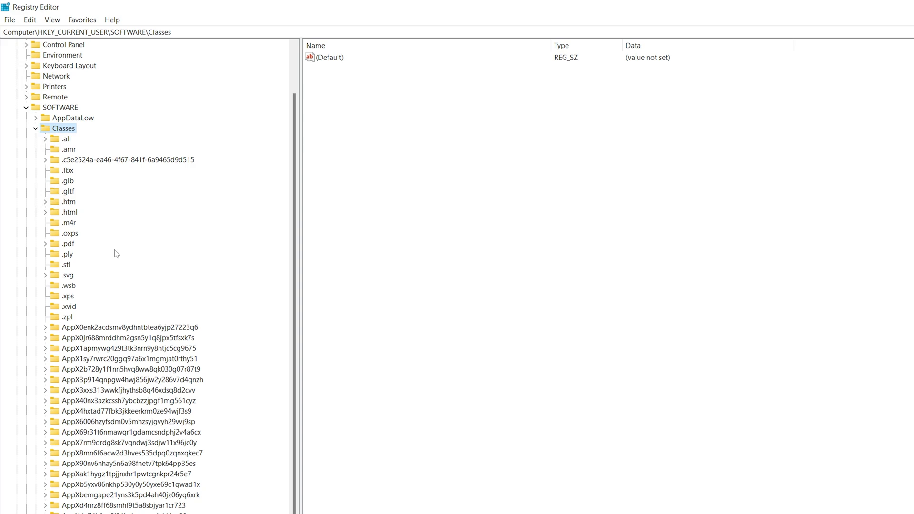
Expand Local Settings\MuiCache down to the 8f subkey and its 52C64B7E key
{"action": "key", "text": "l"}
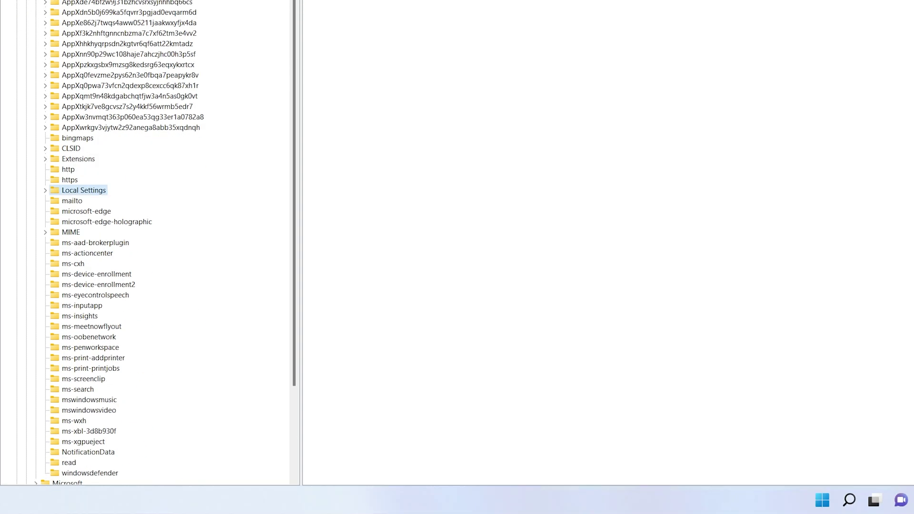
{"action": "key", "text": "Right"}
{"action": "key", "text": "Down"}
{"action": "key", "text": "Down"}
{"action": "key", "text": "Down"}
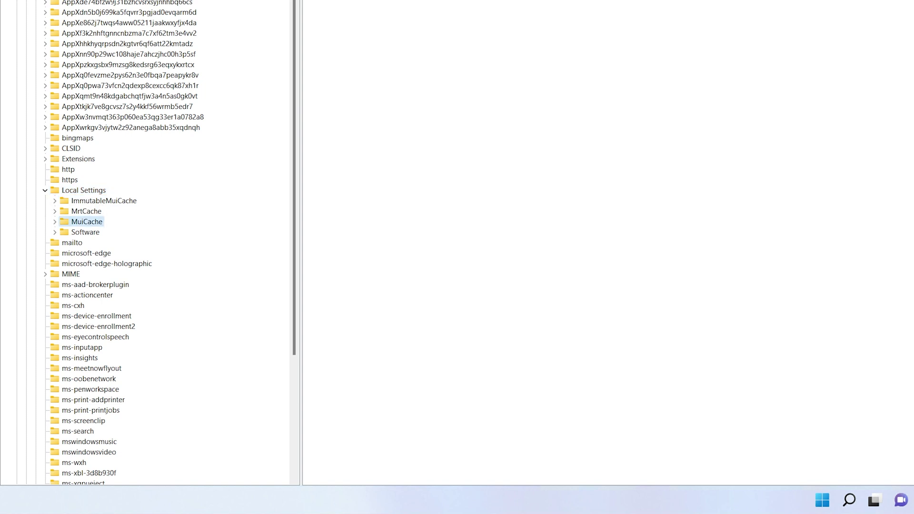
{"action": "key", "text": "Right"}
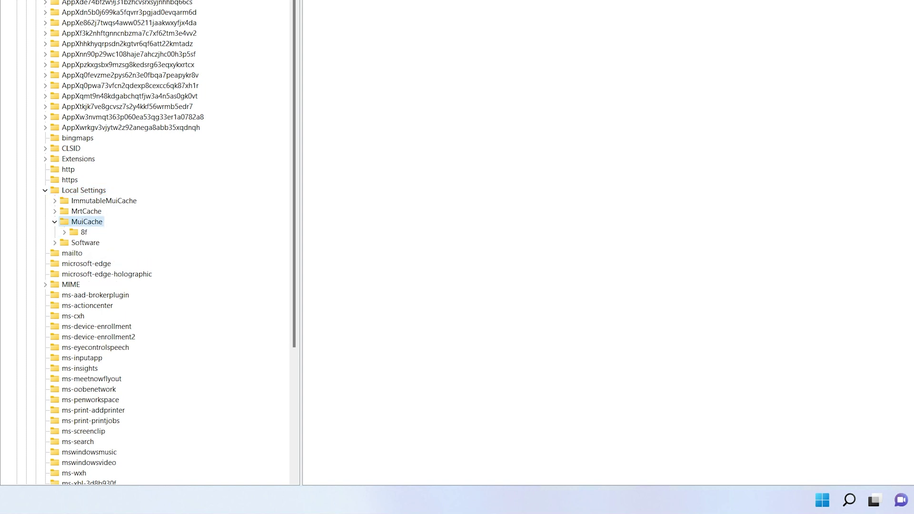
{"action": "key", "text": "Down"}
{"action": "key", "text": "Right"}
Inspect 52C64B7E's cached names: mstsc.exe, notepad.exe, fsquirt.exe, powershell.exe and wmploc.dll entries
{"action": "key", "text": "Down"}
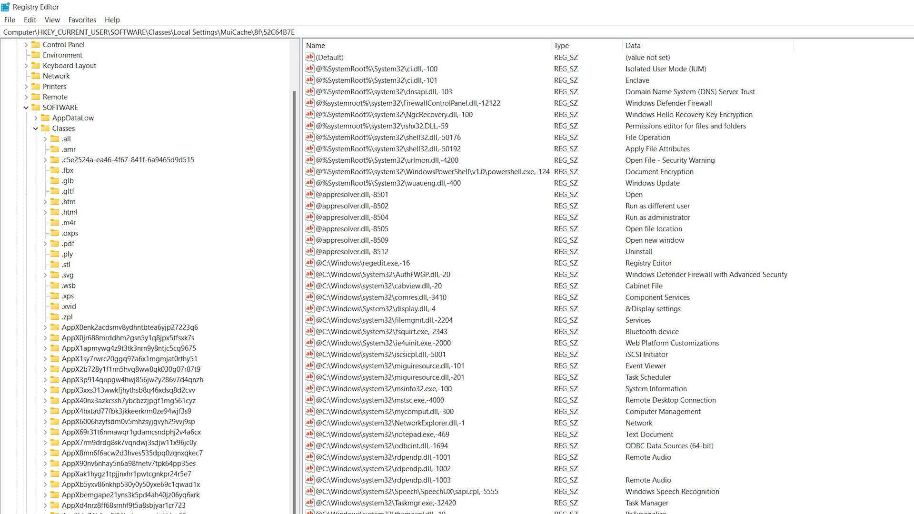
{"action": "left_click", "coordinate": [402, 399]}
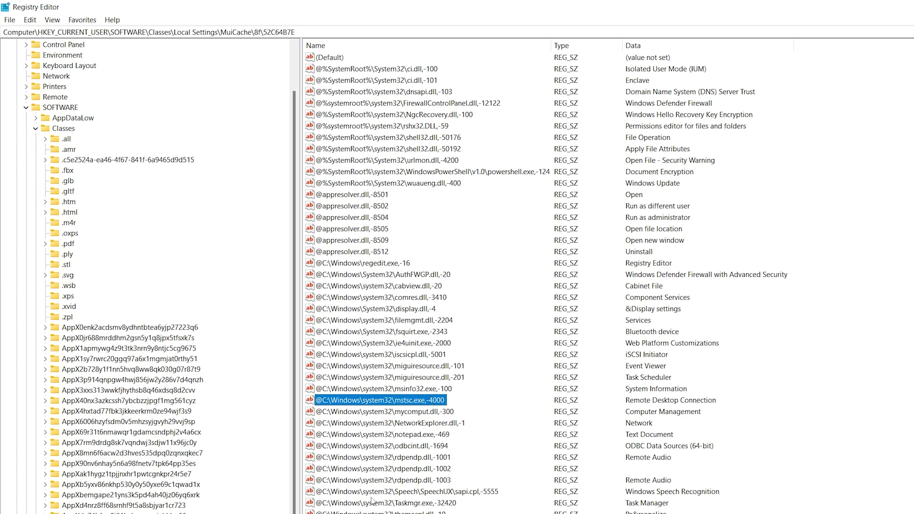
{"action": "left_click", "coordinate": [404, 435]}
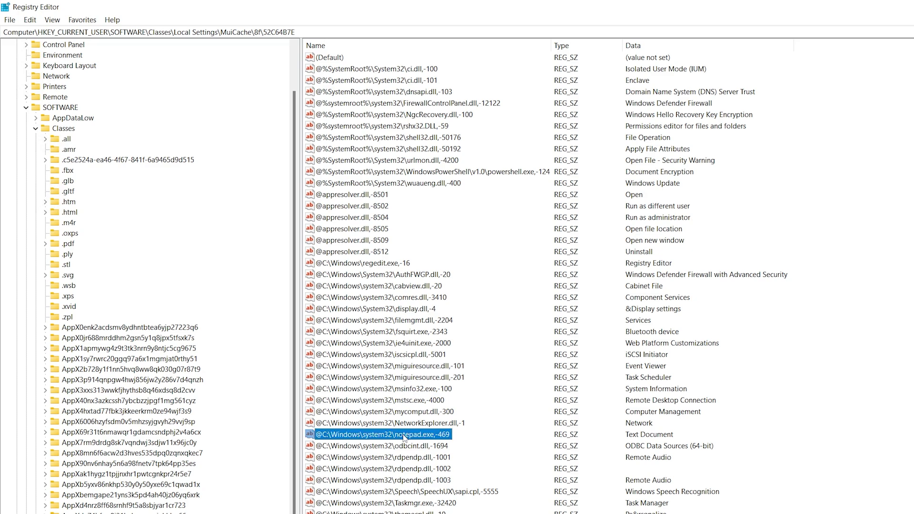
{"action": "left_click", "coordinate": [412, 334]}
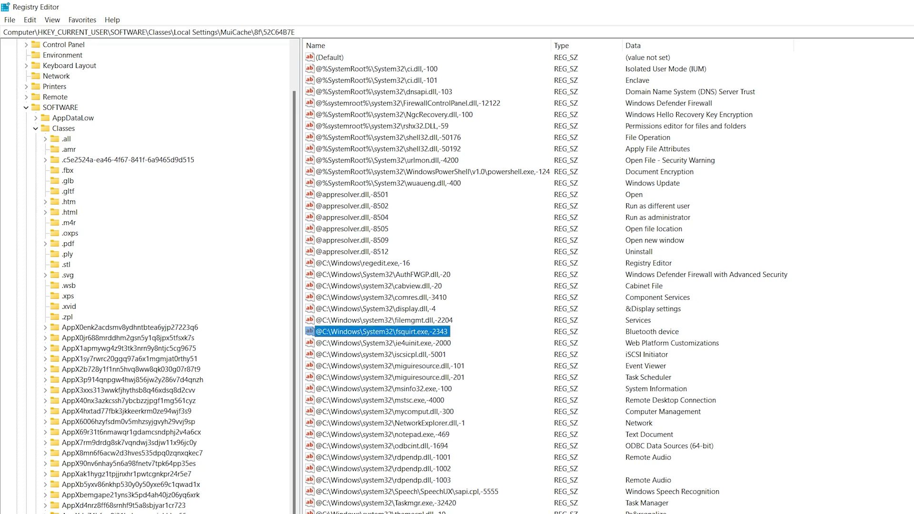
{"action": "left_click", "coordinate": [424, 80]}
{"action": "left_click", "coordinate": [424, 91]}
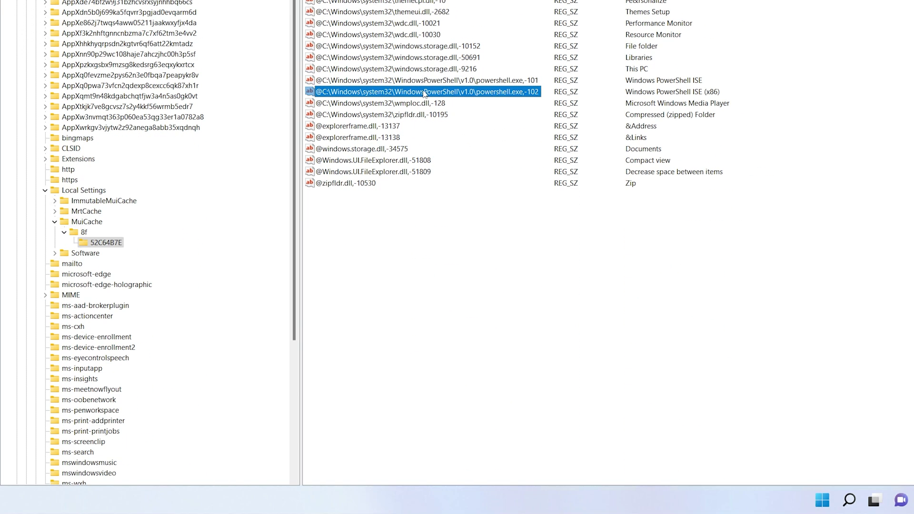
{"action": "left_click", "coordinate": [452, 311]}
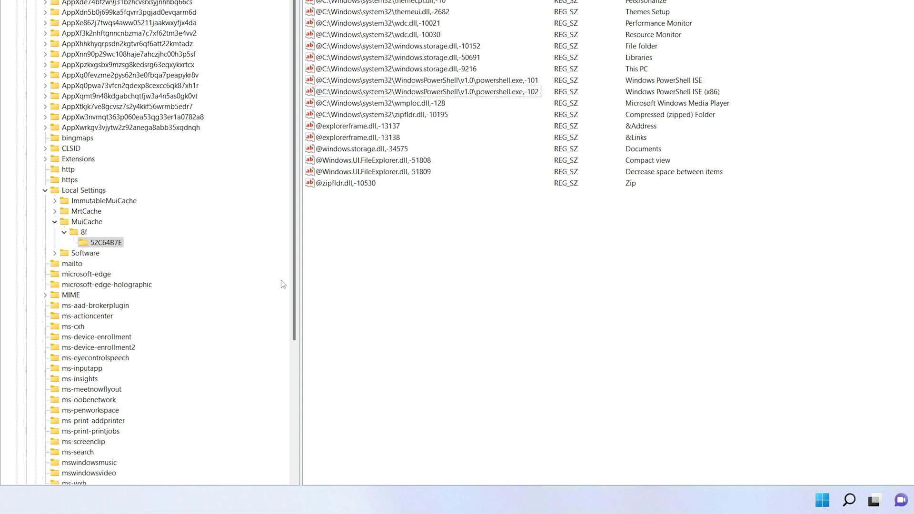
{"action": "key", "text": "Down"}
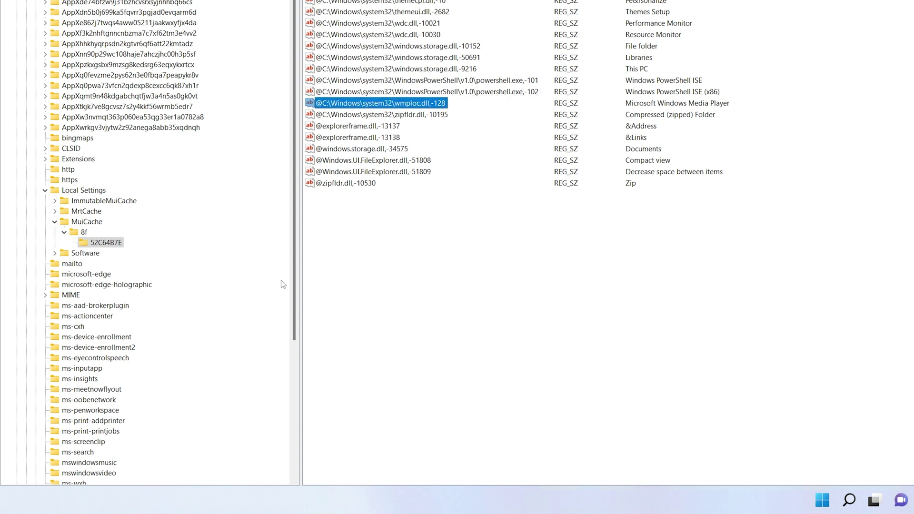
Expand Local Settings\Software\Microsoft\Windows\Shell and move among its BagMRU, Bags and MuiCache subkeys
{"action": "left_click", "coordinate": [86, 254]}
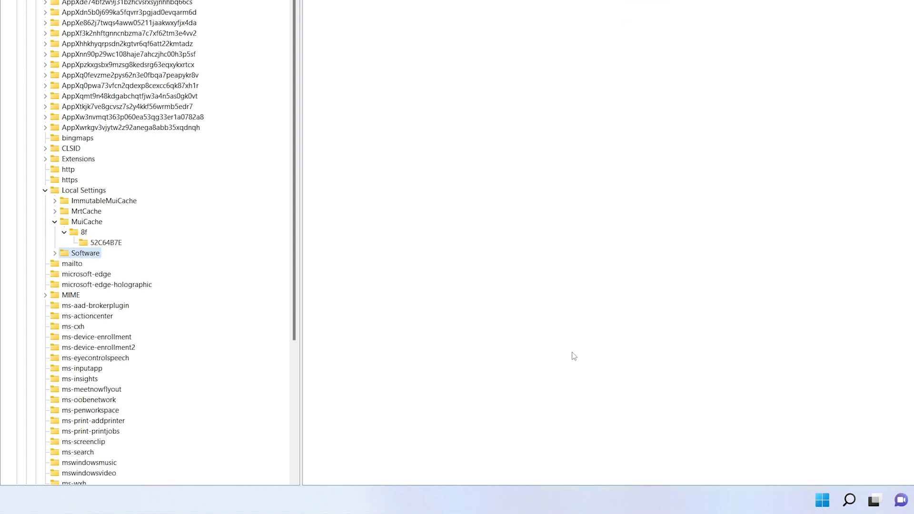
{"action": "key", "text": "Right"}
{"action": "key", "text": "Right"}
{"action": "key", "text": "Right"}
{"action": "key", "text": "Right"}
{"action": "key", "text": "Right"}
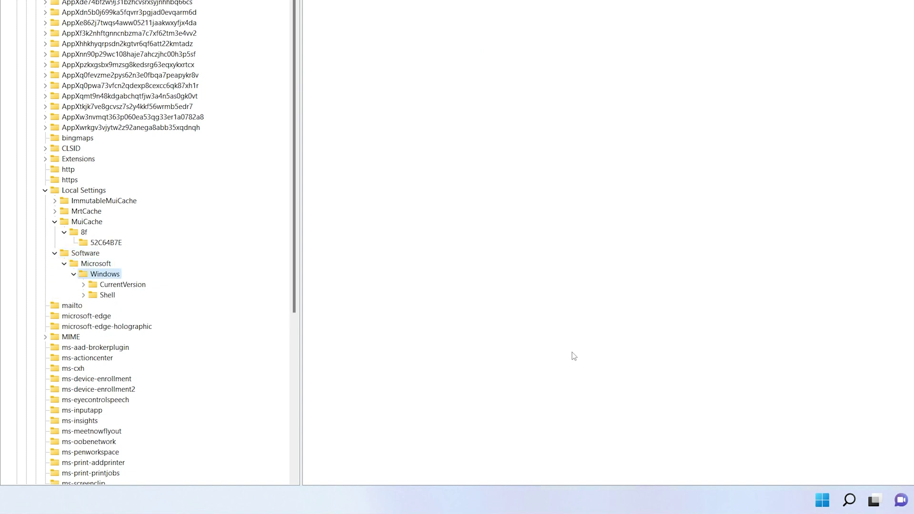
{"action": "key", "text": "Right"}
{"action": "key", "text": "Down"}
{"action": "key", "text": "Right"}
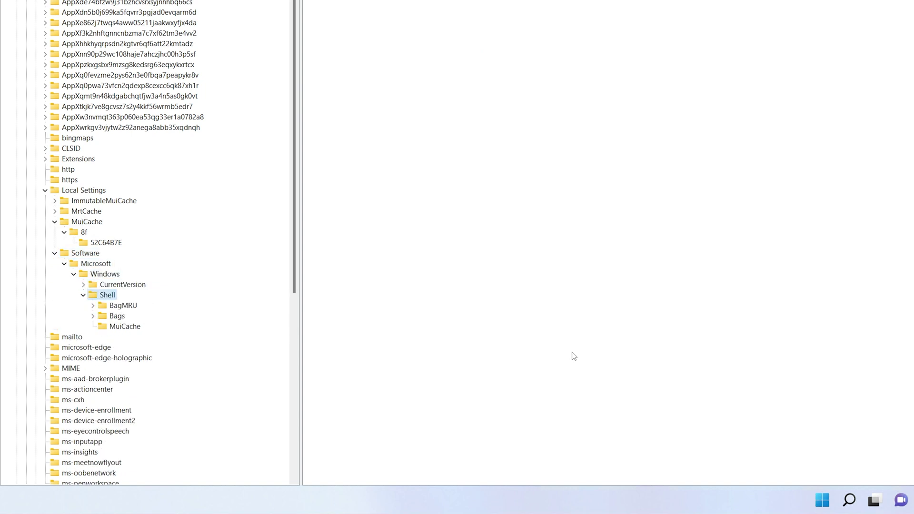
{"action": "key", "text": "Down"}
{"action": "key", "text": "Down"}
{"action": "key", "text": "Down"}
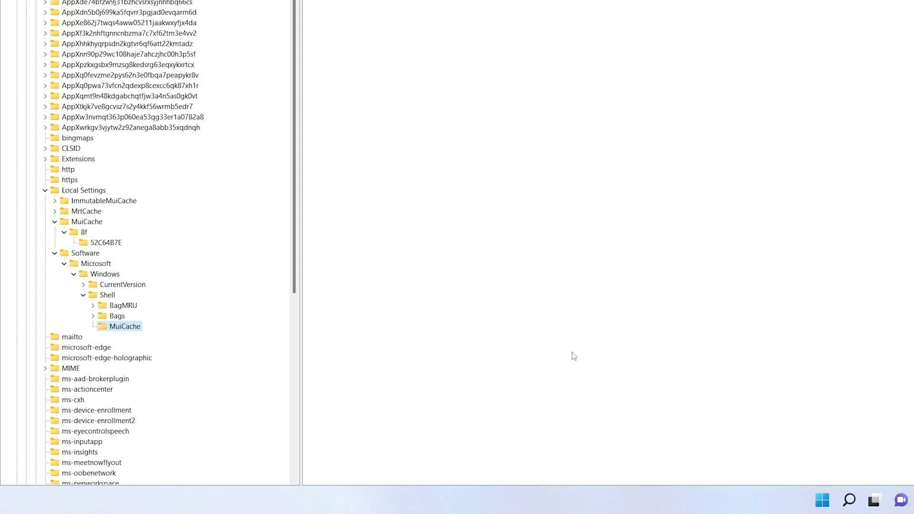
{"action": "key", "text": "Up"}
{"action": "key", "text": "Up"}
{"action": "key", "text": "Down"}
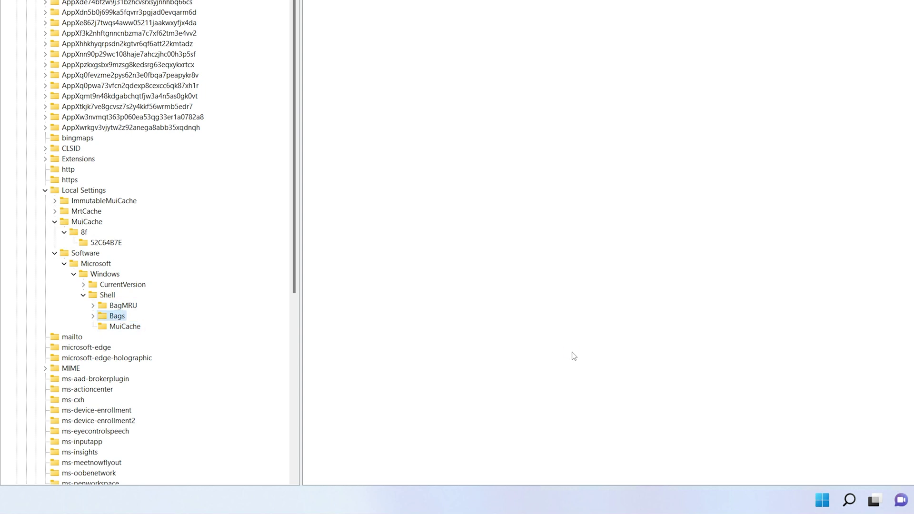
{"action": "key", "text": "Up"}
{"action": "key", "text": "Down"}
{"action": "key", "text": "Up"}
{"action": "key", "text": "Down"}
{"action": "key", "text": "Down"}
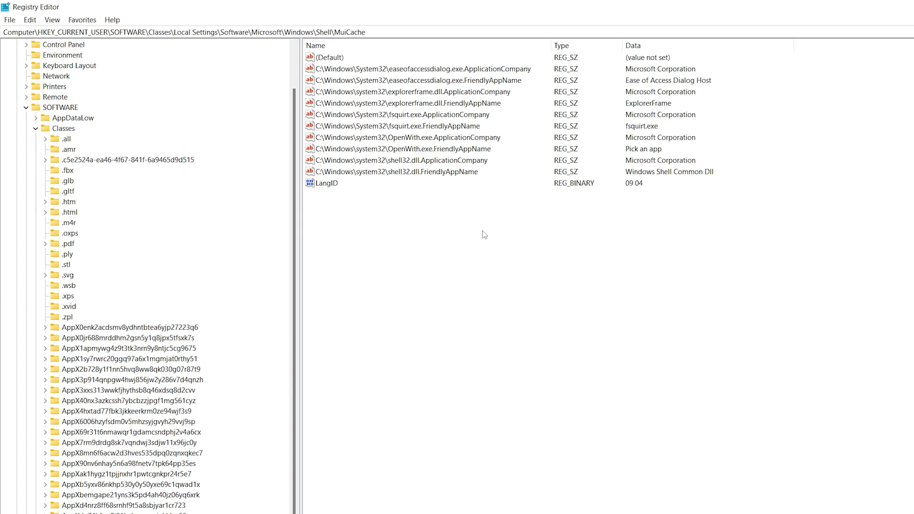
Inspect the shell32.dll, OpenWith.exe, easeofaccessdialog.exe, fsquirt.exe and LangID values, then minimize Registry Editor
{"action": "left_click", "coordinate": [421, 162]}
{"action": "key", "text": "Down"}
{"action": "key", "text": "Up"}
{"action": "key", "text": "Up"}
{"action": "key", "text": "Up"}
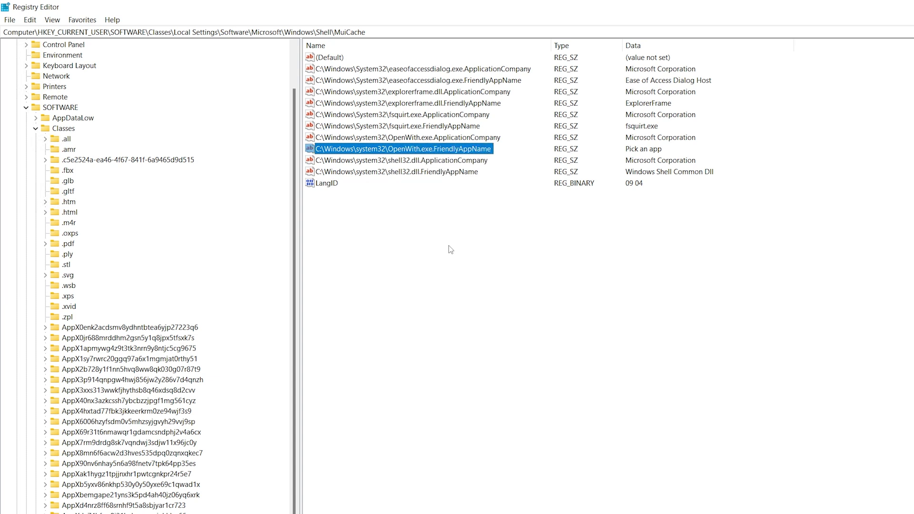
{"action": "key", "text": "Up"}
{"action": "key", "text": "Up"}
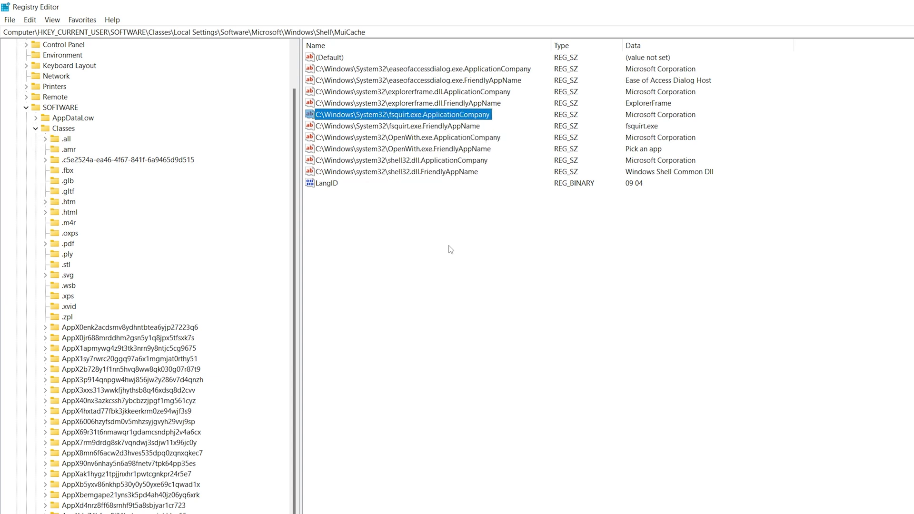
{"action": "key", "text": "Up"}
{"action": "key", "text": "Up"}
{"action": "key", "text": "Up"}
{"action": "key", "text": "Up"}
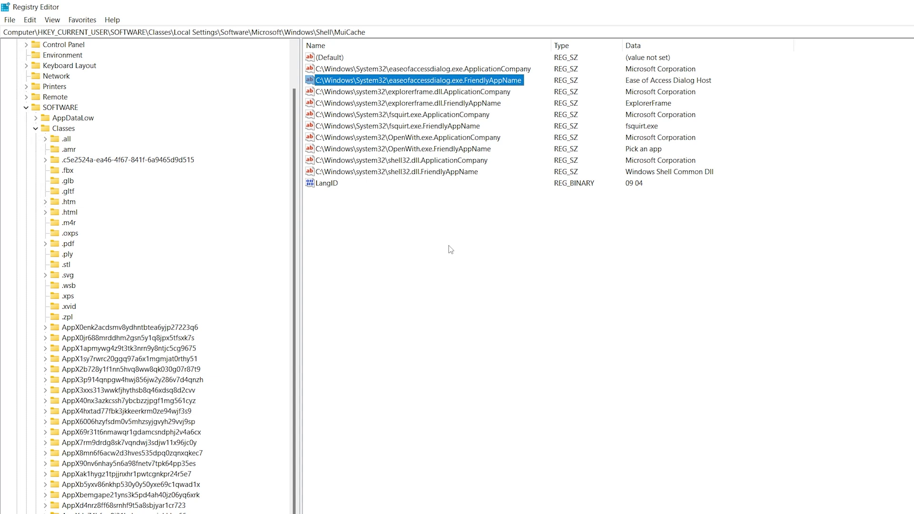
{"action": "key", "text": "Down"}
{"action": "key", "text": "Up"}
{"action": "key", "text": "Down"}
{"action": "key", "text": "Down"}
{"action": "key", "text": "Down"}
{"action": "key", "text": "Down"}
{"action": "key", "text": "Down"}
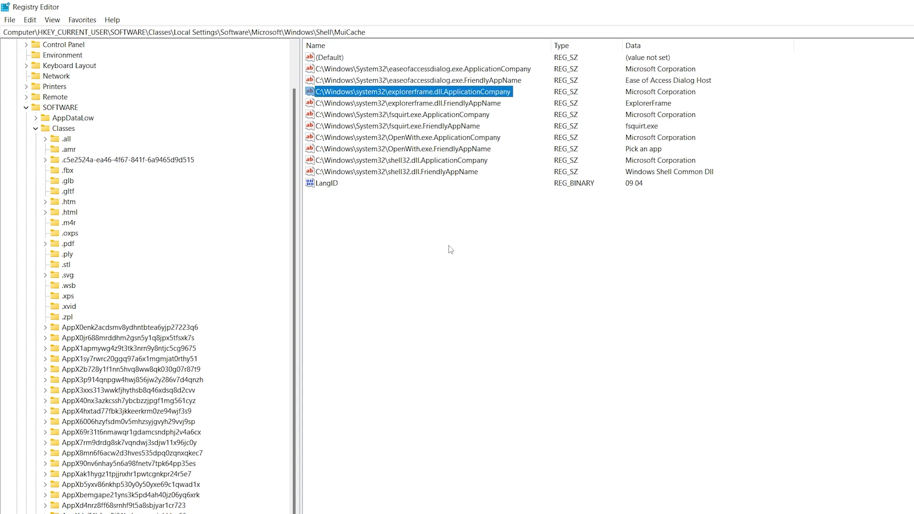
{"action": "key", "text": "Down"}
{"action": "key", "text": "Down"}
{"action": "key", "text": "Down"}
{"action": "key", "text": "Down"}
{"action": "key", "text": "Down"}
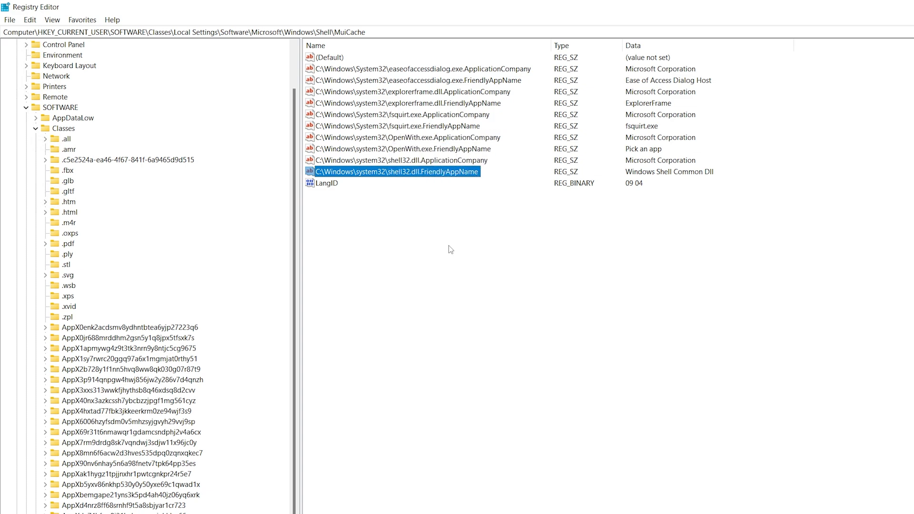
{"action": "key", "text": "ctrl+space"}
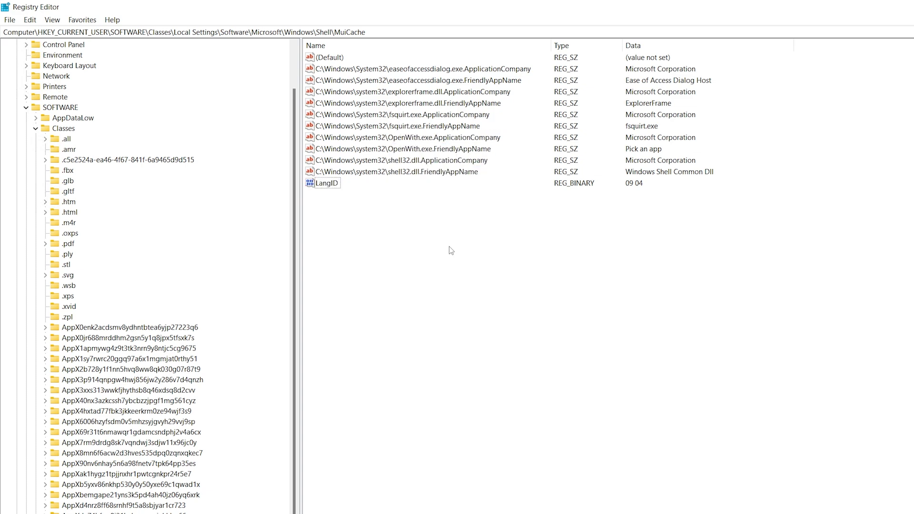
{"action": "key", "text": "super+d"}
Run APG.exe, refresh MuiCache, and select its new ApplicationCompany and FriendlyAppName entries
{"action": "double_click", "coordinate": [29, 78]}
{"action": "key", "text": "F5"}
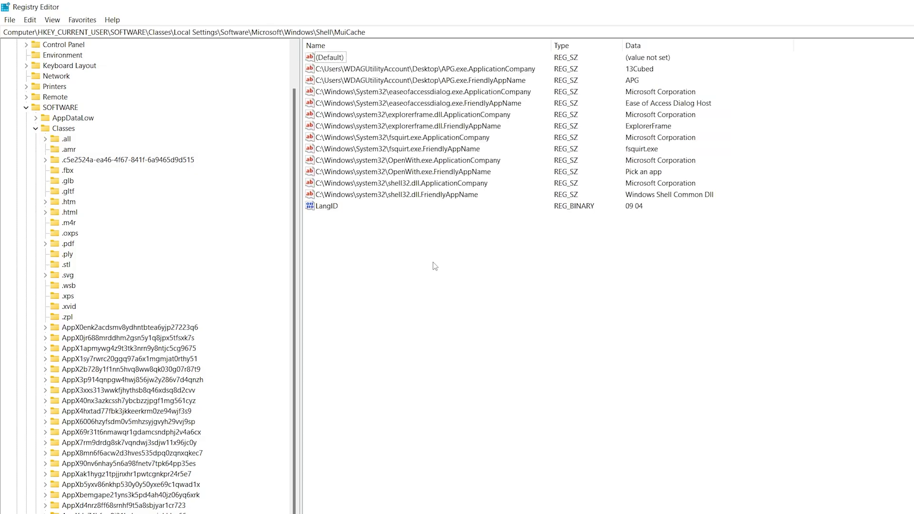
{"action": "left_click", "coordinate": [397, 70]}
{"action": "key", "text": "shift+Down"}
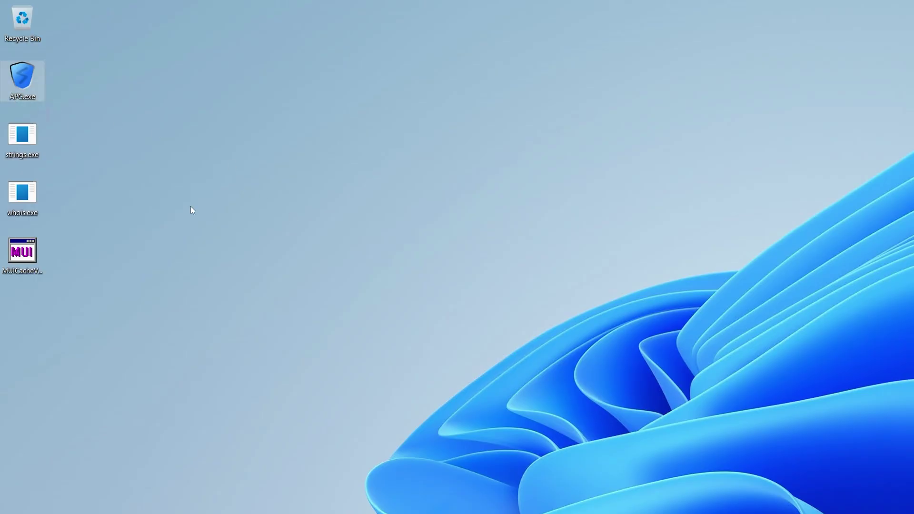
Rename the desktop APG.exe to a.exe, run it once, and close its window
{"action": "key", "text": "F2"}
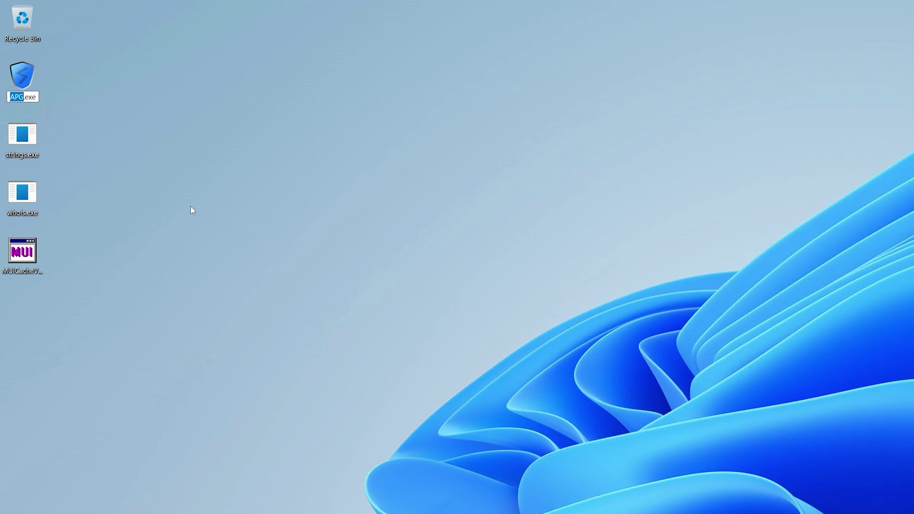
{"action": "type", "text": "a"}
{"action": "key", "text": "Return"}
{"action": "double_click", "coordinate": [32, 70]}
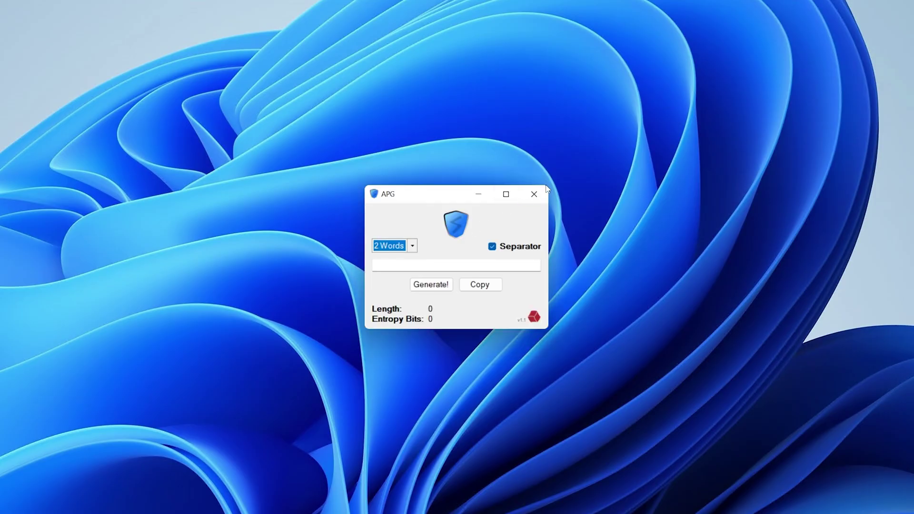
{"action": "left_click", "coordinate": [545, 190]}
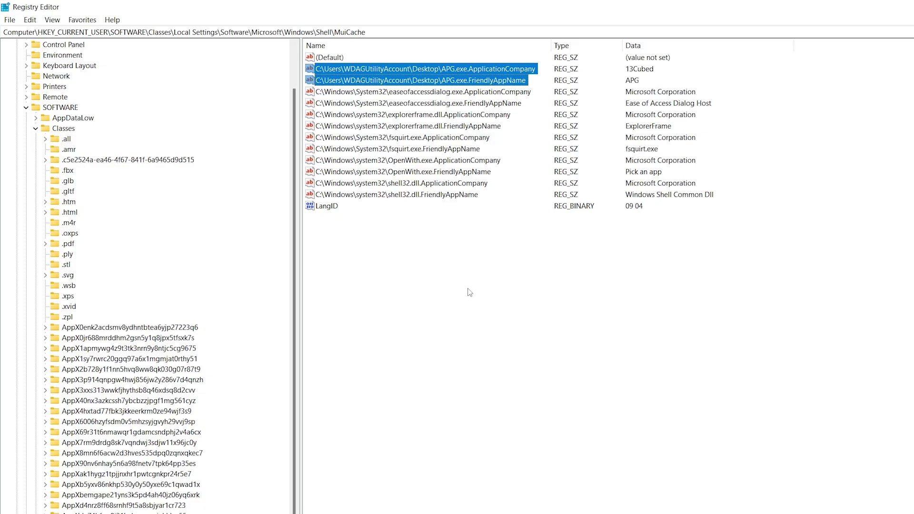
Refresh Shell MuiCache and select the new a.exe ApplicationCompany and FriendlyAppName entries
{"action": "key", "text": "F5"}
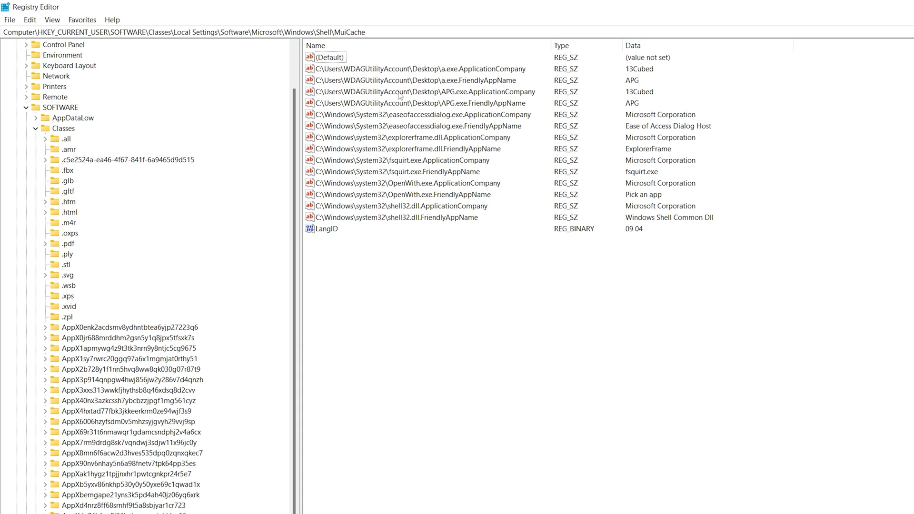
{"action": "left_click", "coordinate": [412, 70]}
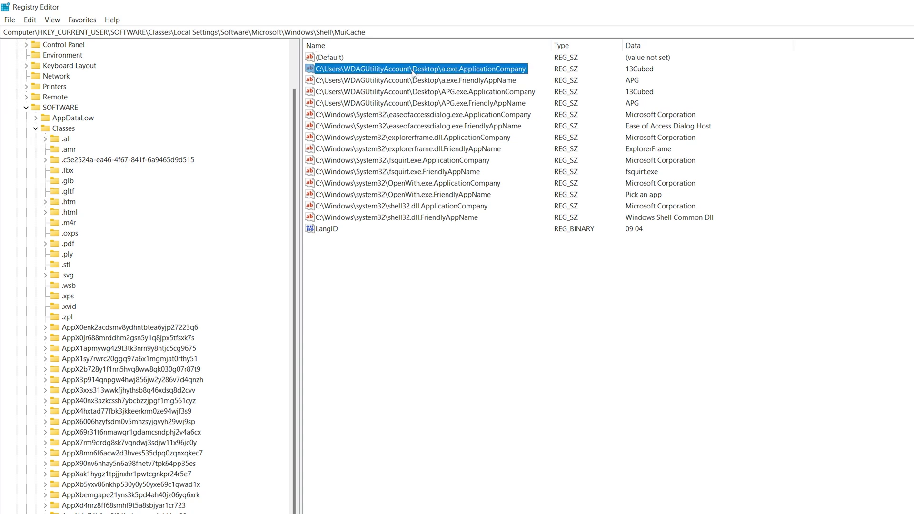
{"action": "key", "text": "shift+Down"}
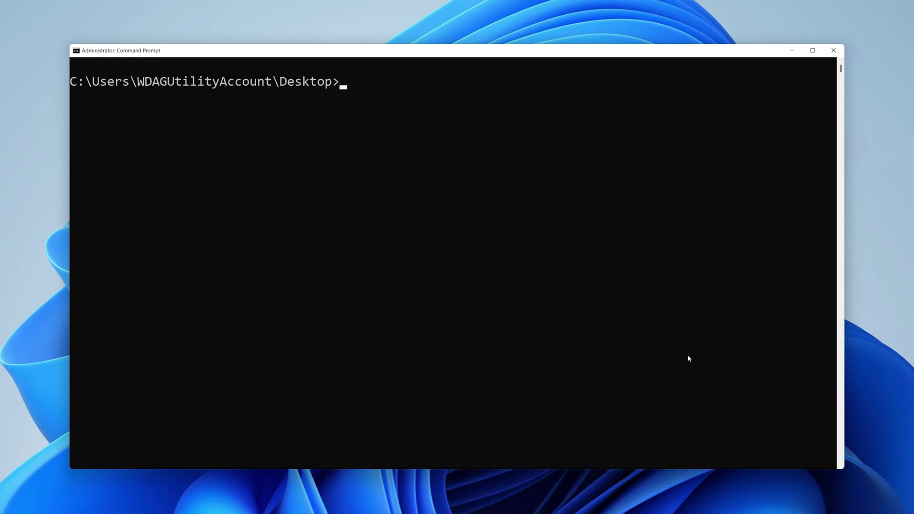
Run strings.exe and then whois.exe in Command Prompt to print their usage help
{"action": "type", "text": "strings.exe"}
{"action": "key", "text": "Return"}
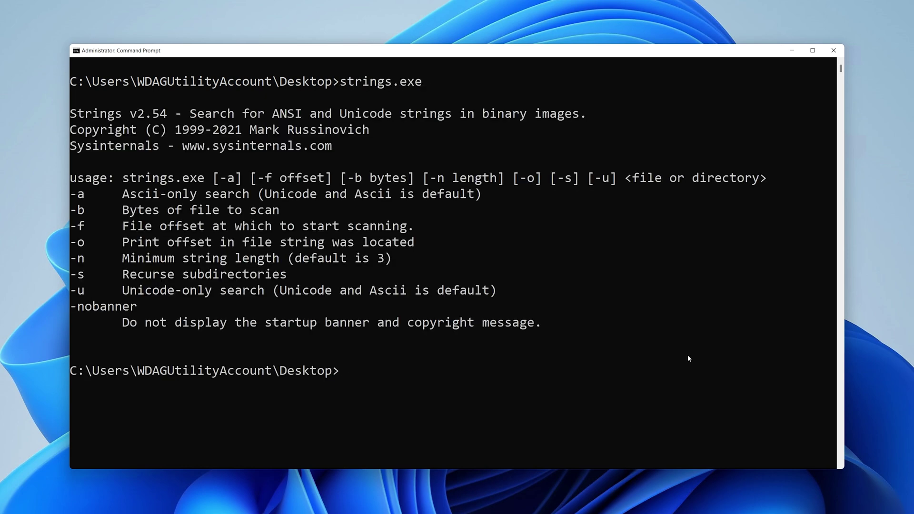
{"action": "type", "text": "whois.exe"}
{"action": "key", "text": "Return"}
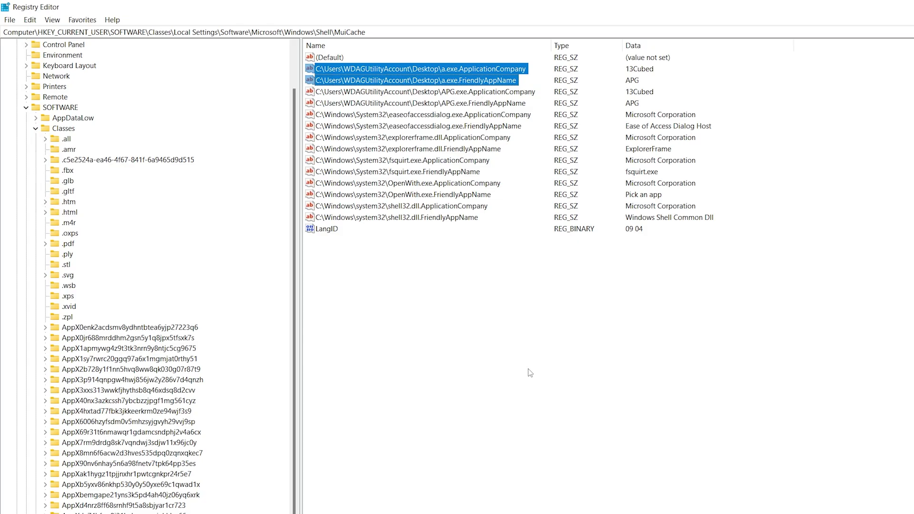
Refresh Registry Editor and browse to HKEY_CURRENT_USER\SOFTWARE\Sysinternals, expanding its subkeys
{"action": "key", "text": "F5"}
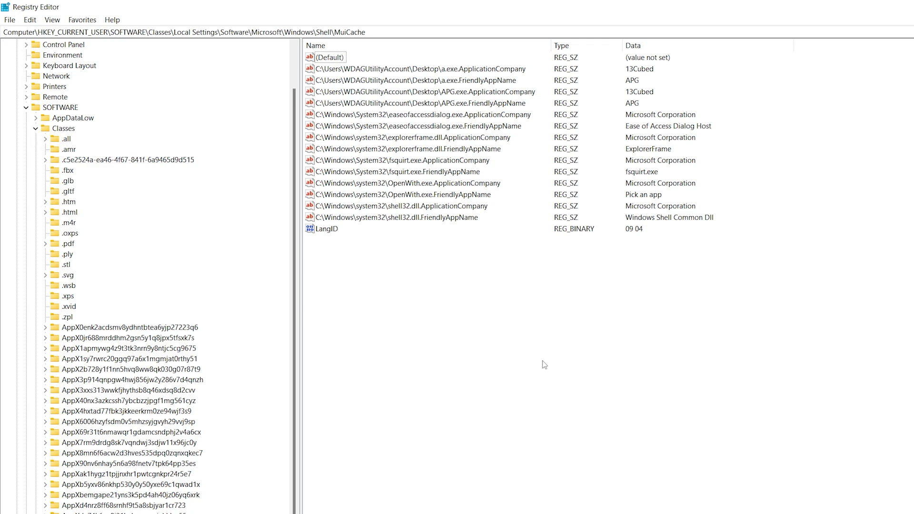
{"action": "scroll", "coordinate": [123, 138], "scroll_direction": "up", "scroll_amount": 2}
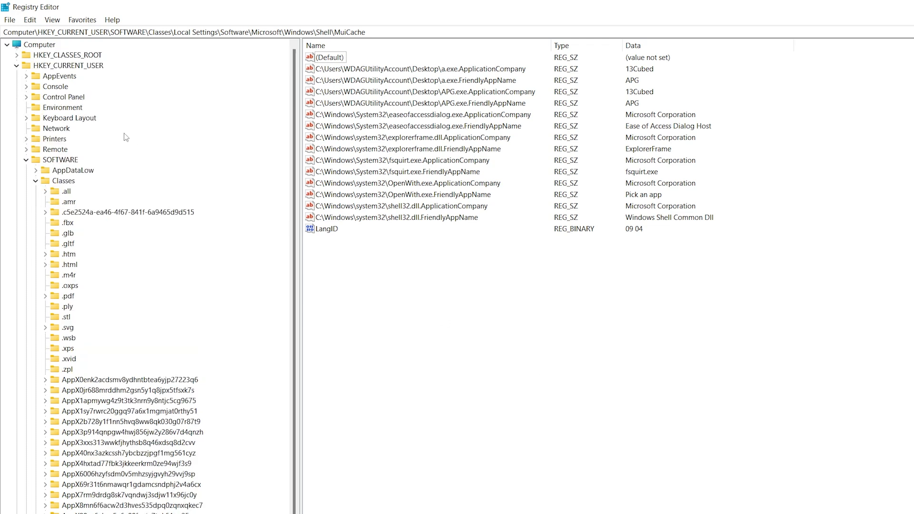
{"action": "left_click", "coordinate": [16, 66]}
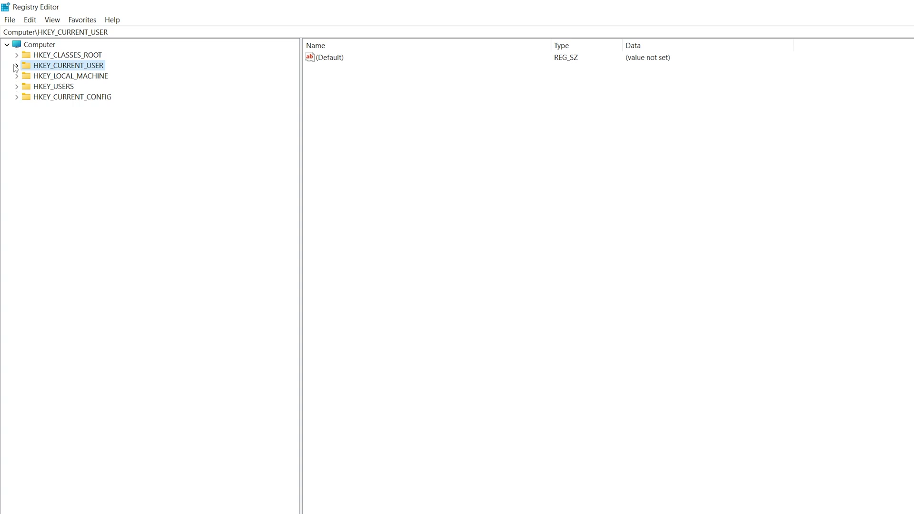
{"action": "double_click", "coordinate": [38, 69]}
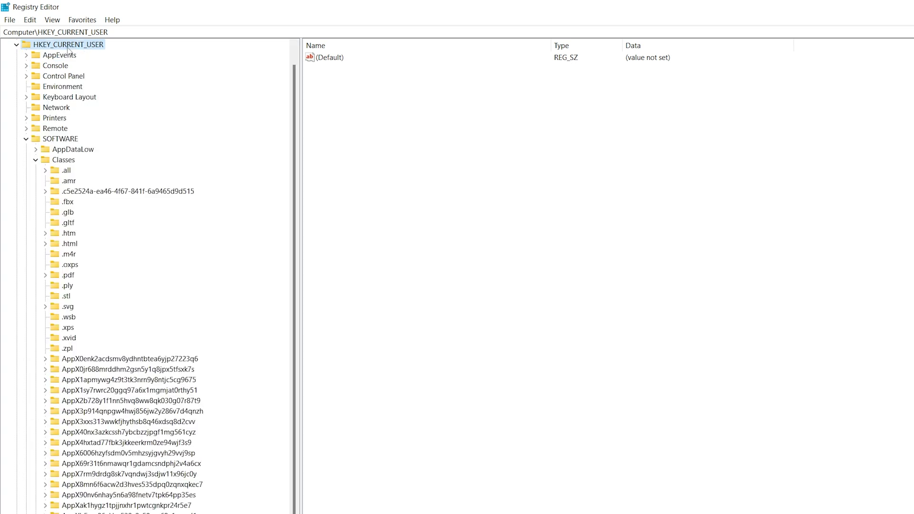
{"action": "left_click", "coordinate": [56, 138]}
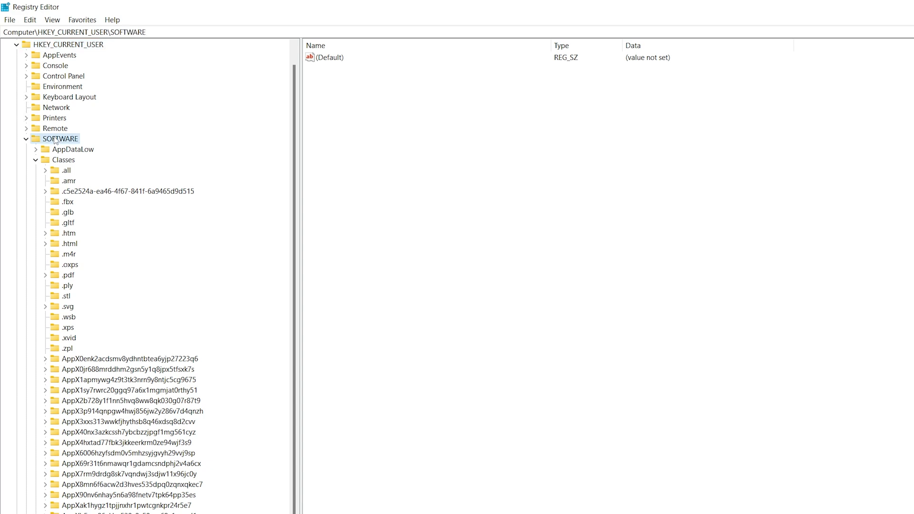
{"action": "key", "text": "Down"}
{"action": "key", "text": "Down"}
{"action": "key", "text": "Left"}
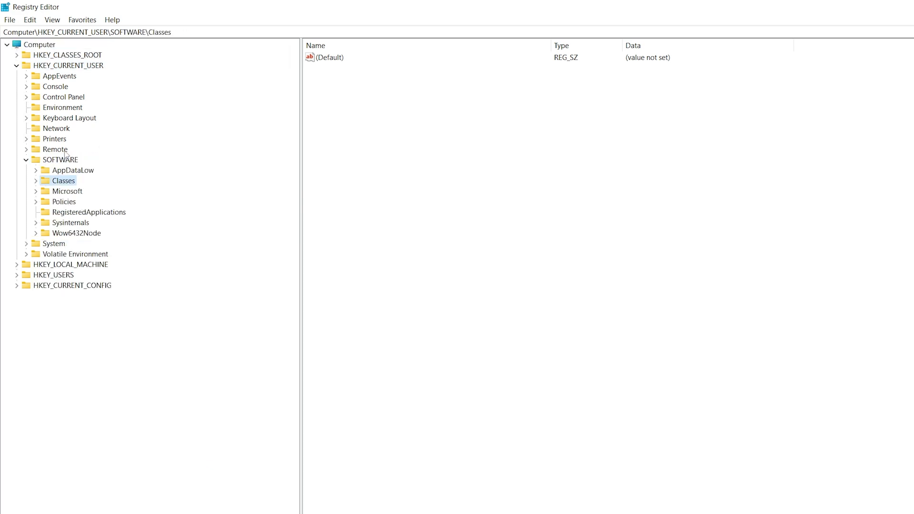
{"action": "key", "text": "Down"}
{"action": "key", "text": "Down"}
{"action": "key", "text": "Down"}
{"action": "key", "text": "Down"}
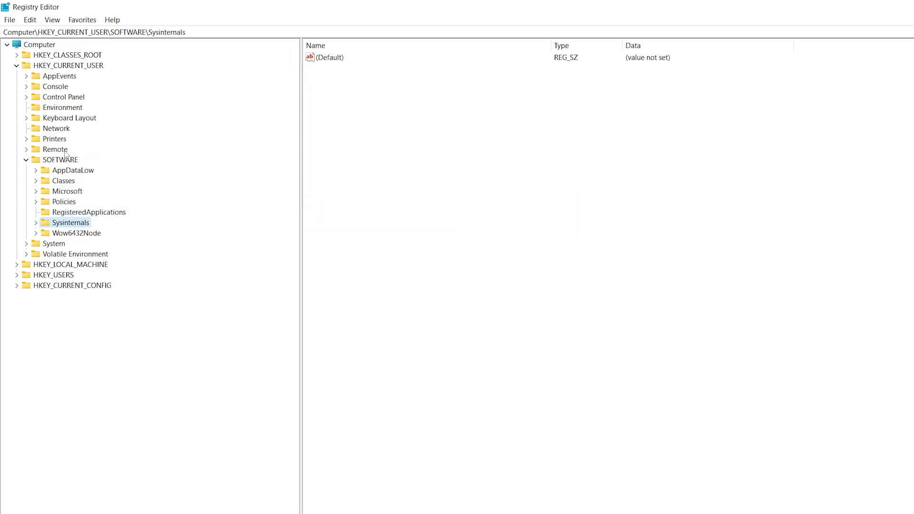
{"action": "key", "text": "Right"}
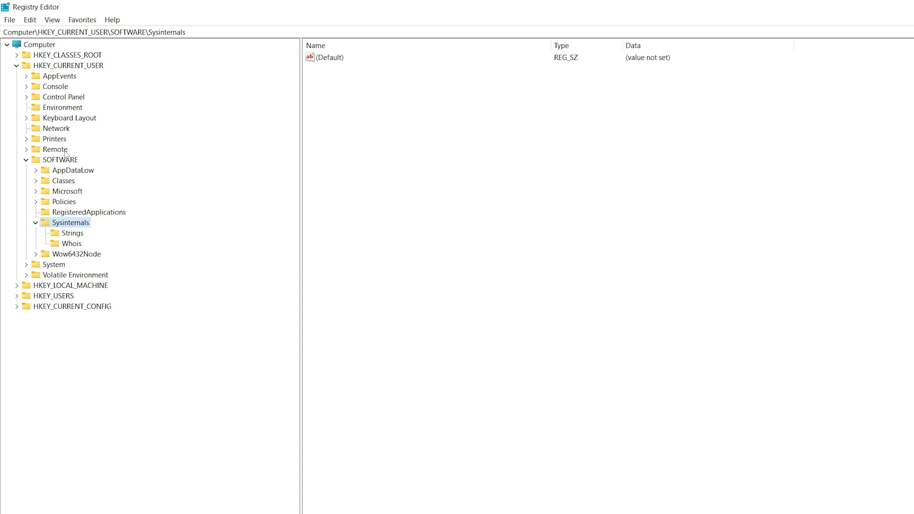
Inspect the EulaAccepted values under the Strings and Whois subkeys
{"action": "key", "text": "Down"}
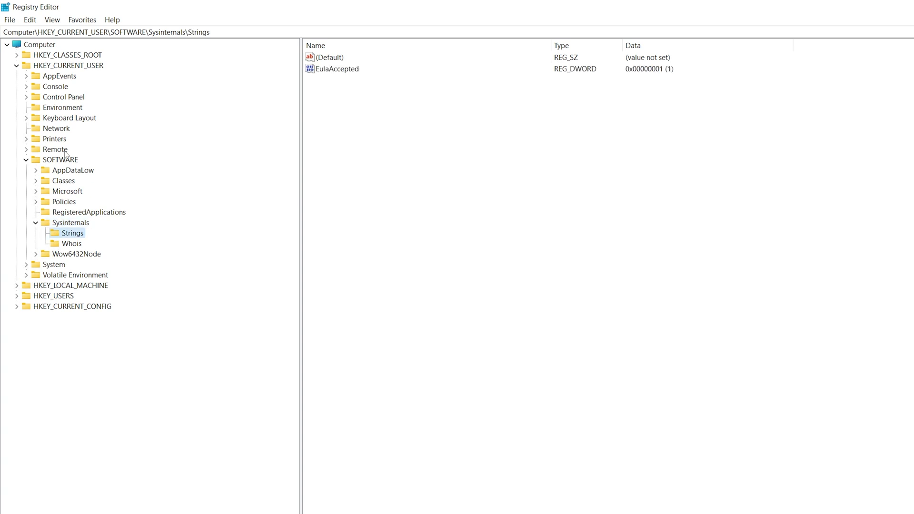
{"action": "left_click", "coordinate": [346, 69]}
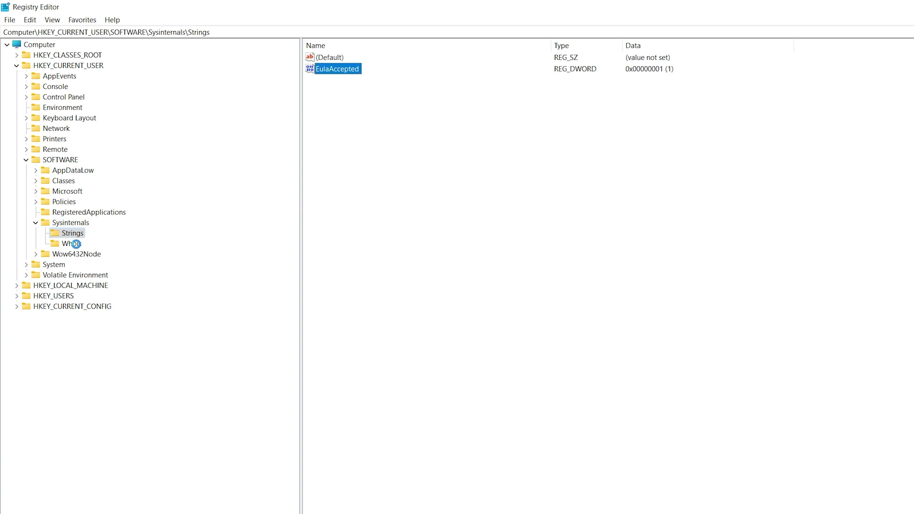
{"action": "left_click", "coordinate": [74, 242]}
{"action": "left_click", "coordinate": [319, 71]}
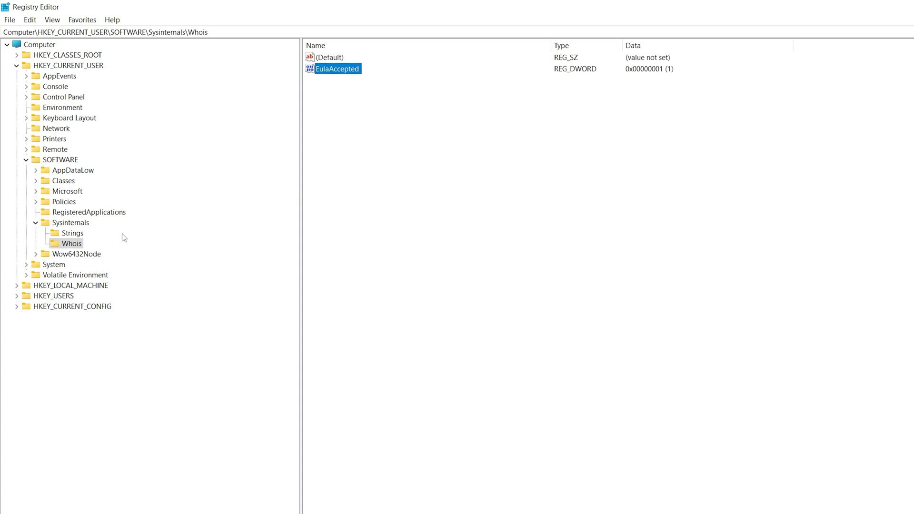
{"action": "left_click", "coordinate": [71, 233]}
Delete the Whois key and confirm the permanent deletion
{"action": "key", "text": "Down"}
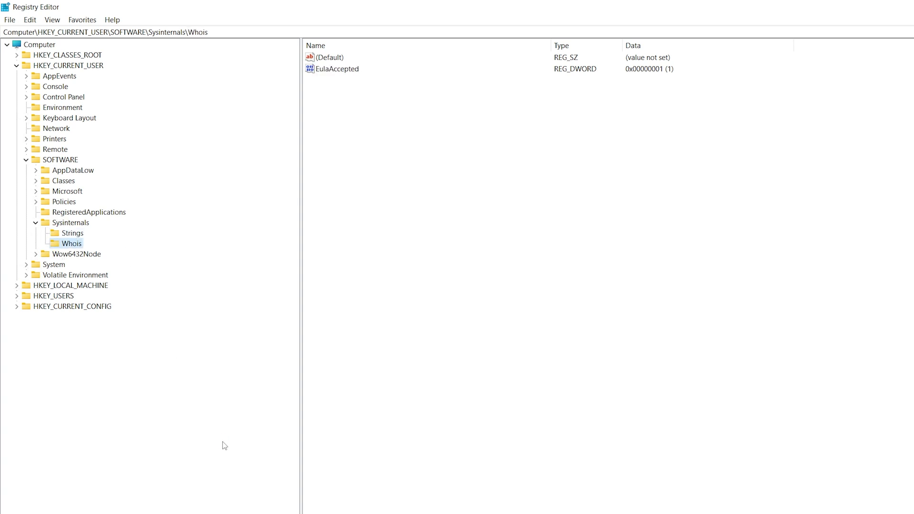
{"action": "key", "text": "Delete"}
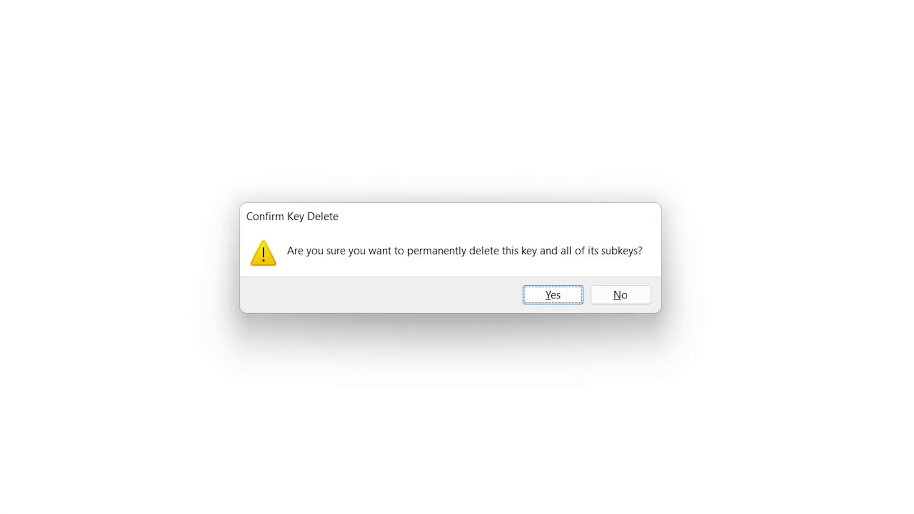
{"action": "key", "text": "Return"}
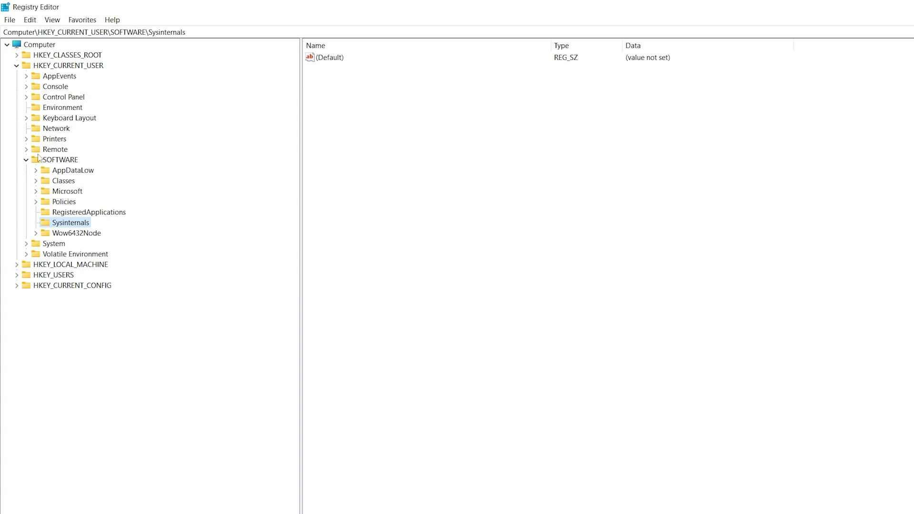
Expand Classes and select Local Settings\Software\Microsoft\Windows\Shell\MuiCache to view cached application names
{"action": "left_click", "coordinate": [66, 182]}
{"action": "double_click", "coordinate": [66, 182]}
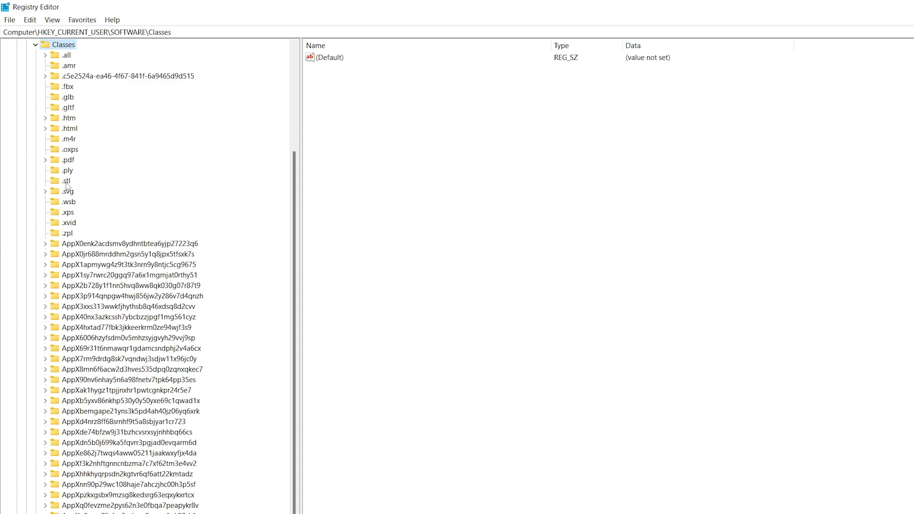
{"action": "scroll", "coordinate": [67, 185], "scroll_direction": "down", "scroll_amount": 12}
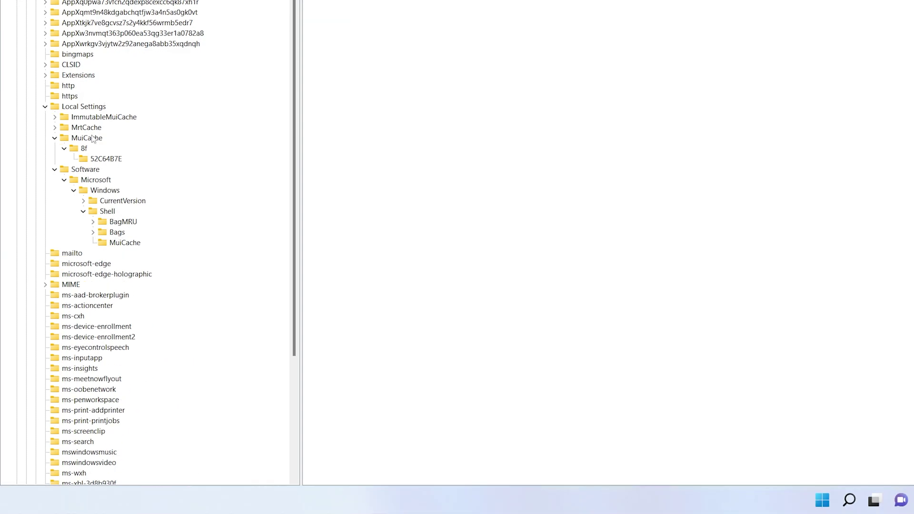
{"action": "left_click", "coordinate": [121, 246]}
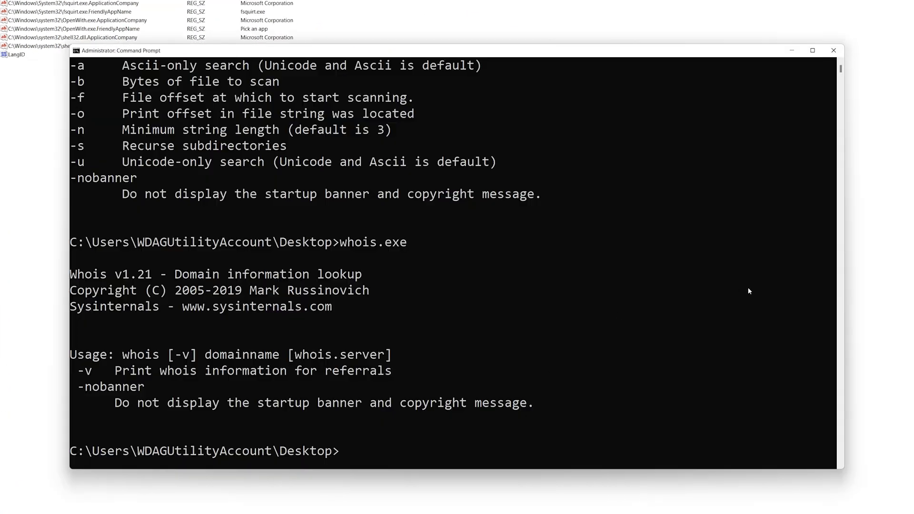
Clear the console and run strings.exe /accepteula
{"action": "type", "text": "cls"}
{"action": "key", "text": "Return"}
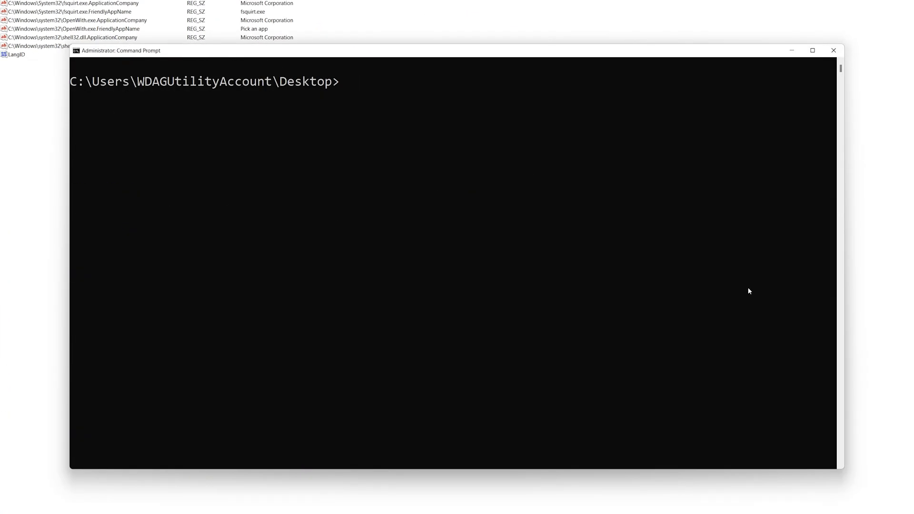
{"action": "type", "text": "str"}
{"action": "key", "text": "Tab"}
{"action": "type", "text": "/accepteula"}
{"action": "key", "text": "Return"}
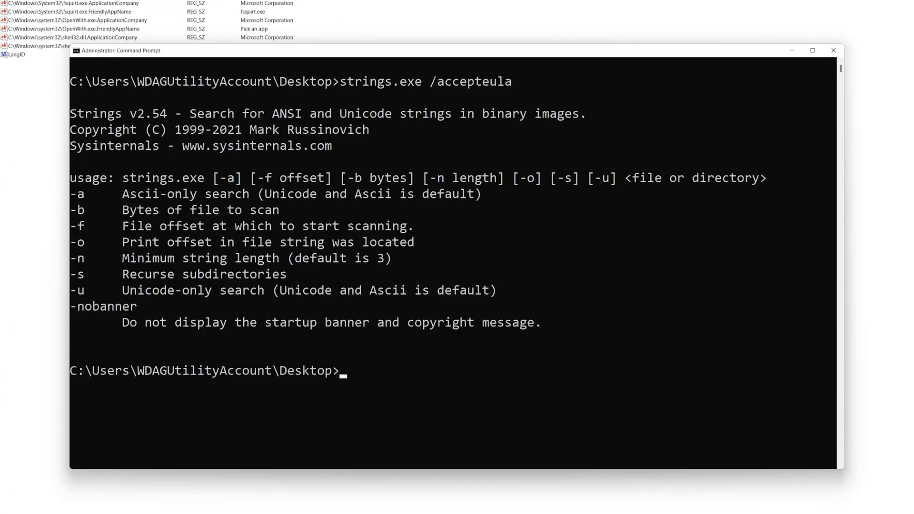
Run whois and click Agree in the Whois License Agreement dialog
{"action": "type", "text": "whois"}
{"action": "key", "text": "Return"}
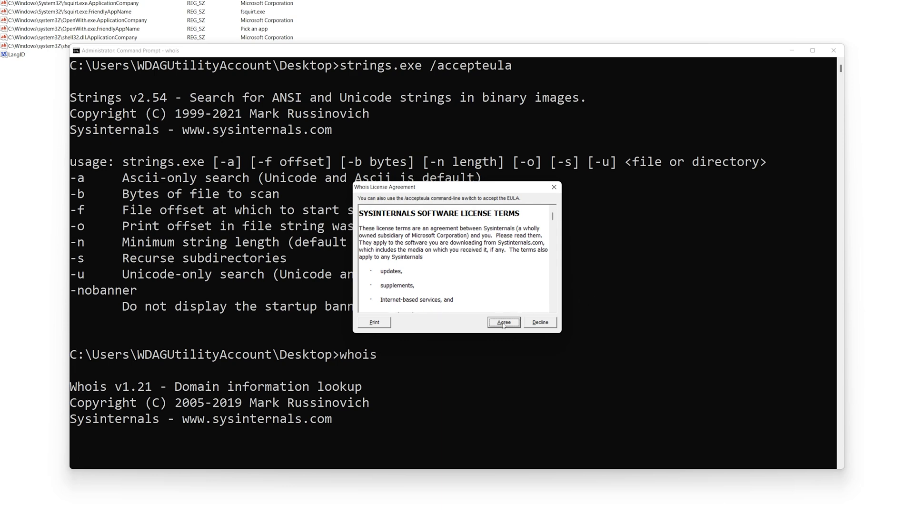
{"action": "left_click", "coordinate": [503, 325]}
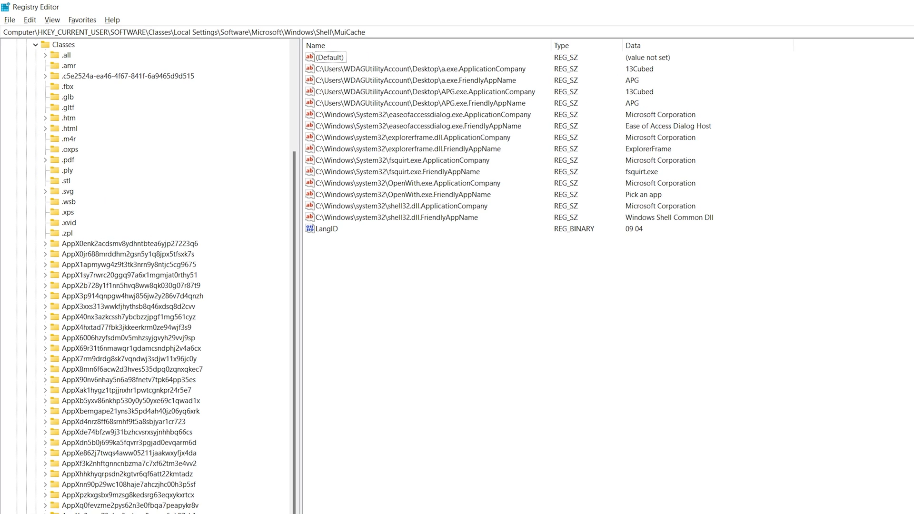
Refresh MuiCache and select the new whois.exe ApplicationCompany and FriendlyAppName values
{"action": "key", "text": "F5"}
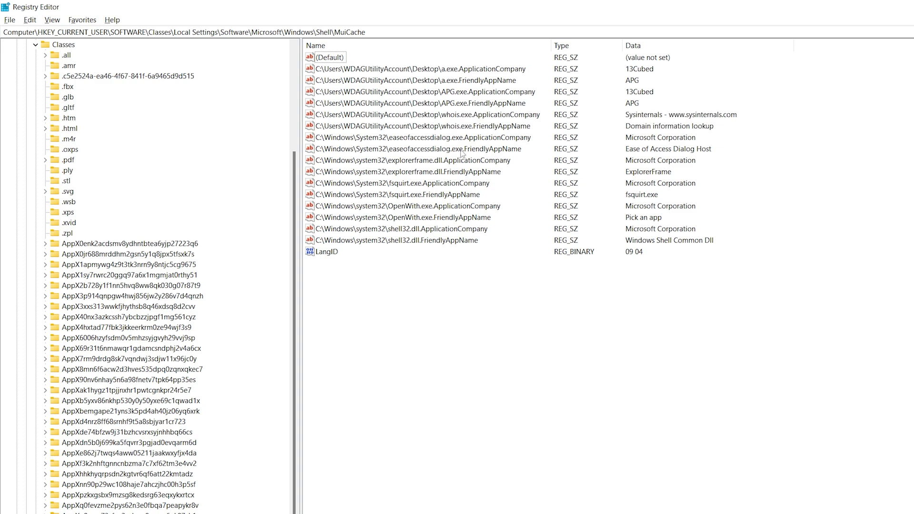
{"action": "left_click", "coordinate": [412, 116]}
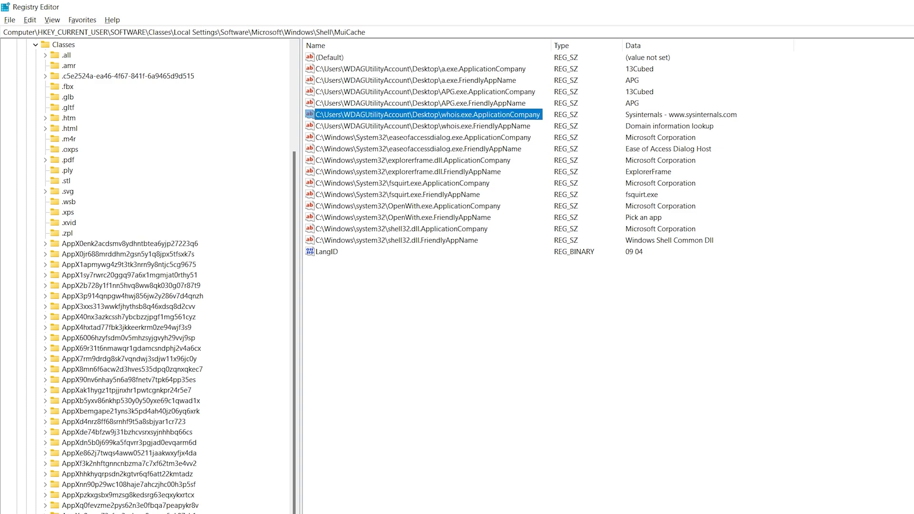
{"action": "key", "text": "shift+Down"}
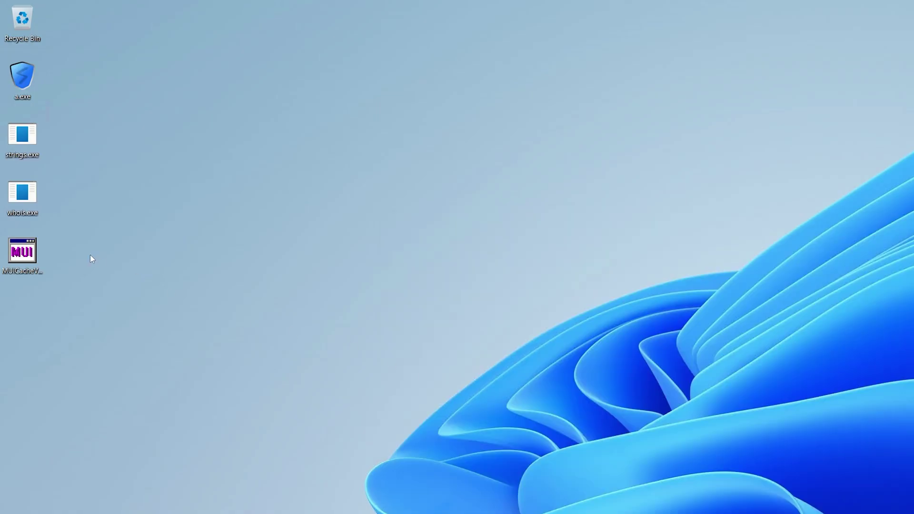
Launch MUICacheView from the desktop and select the System32 rows, then the Desktop entries
{"action": "double_click", "coordinate": [22, 251]}
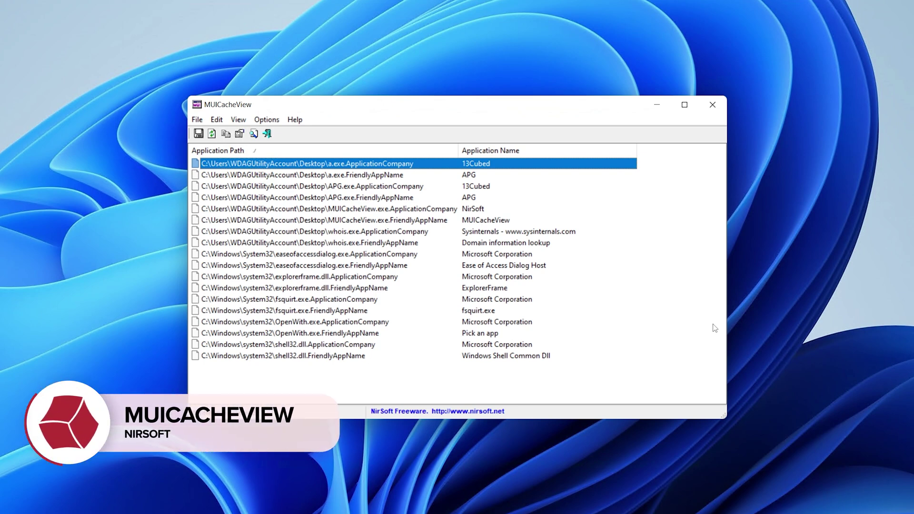
{"action": "key", "text": "Down"}
{"action": "key", "text": "Down"}
{"action": "key", "text": "Down"}
{"action": "key", "text": "Down"}
{"action": "key", "text": "Down"}
{"action": "key", "text": "Down"}
{"action": "key", "text": "Down"}
{"action": "key", "text": "Down"}
{"action": "key", "text": "Down"}
{"action": "key", "text": "Down"}
{"action": "key", "text": "Down"}
{"action": "key", "text": "Down"}
{"action": "key", "text": "Down"}
{"action": "key", "text": "Down"}
{"action": "key", "text": "Down"}
{"action": "key", "text": "Down"}
{"action": "key", "text": "Down"}
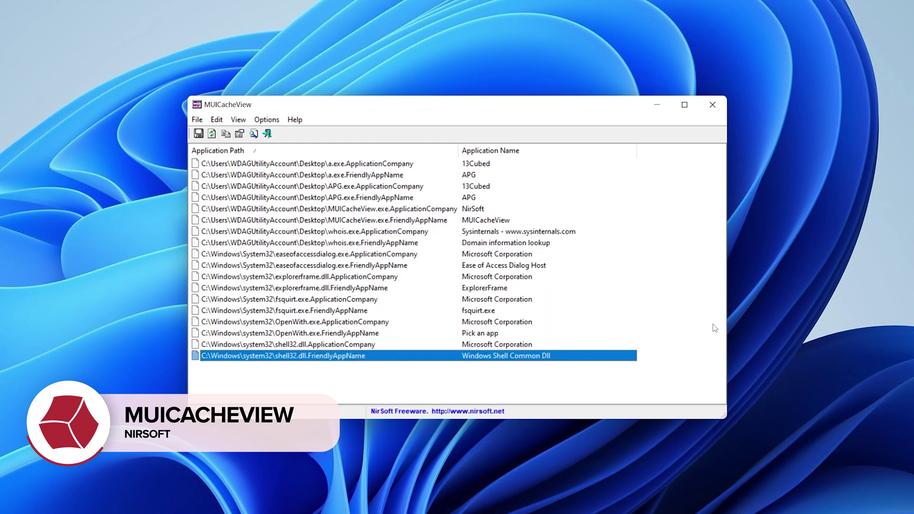
{"action": "key", "text": "shift+Up"}
{"action": "key", "text": "shift+Up"}
{"action": "key", "text": "shift+Up"}
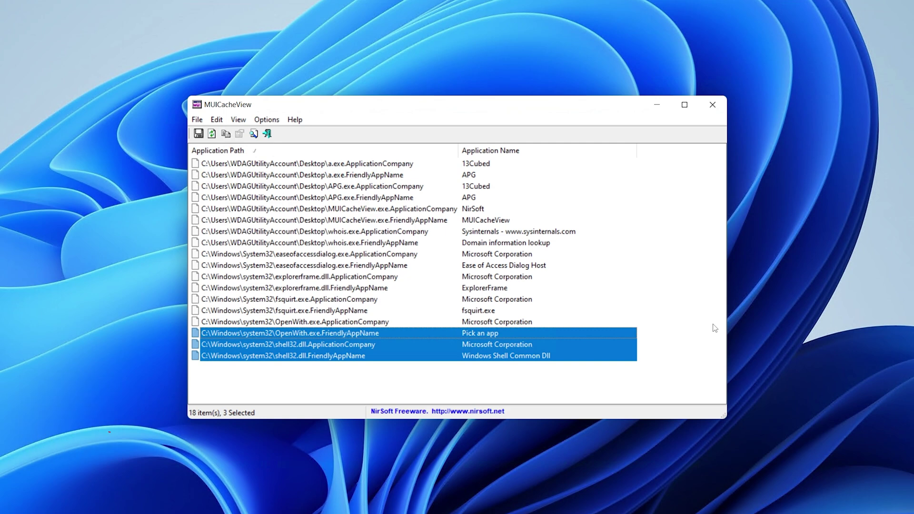
{"action": "key", "text": "shift+Up"}
{"action": "key", "text": "shift+Up"}
{"action": "key", "text": "shift+Up"}
{"action": "key", "text": "shift+Up"}
{"action": "key", "text": "shift+Up"}
{"action": "key", "text": "shift+Up"}
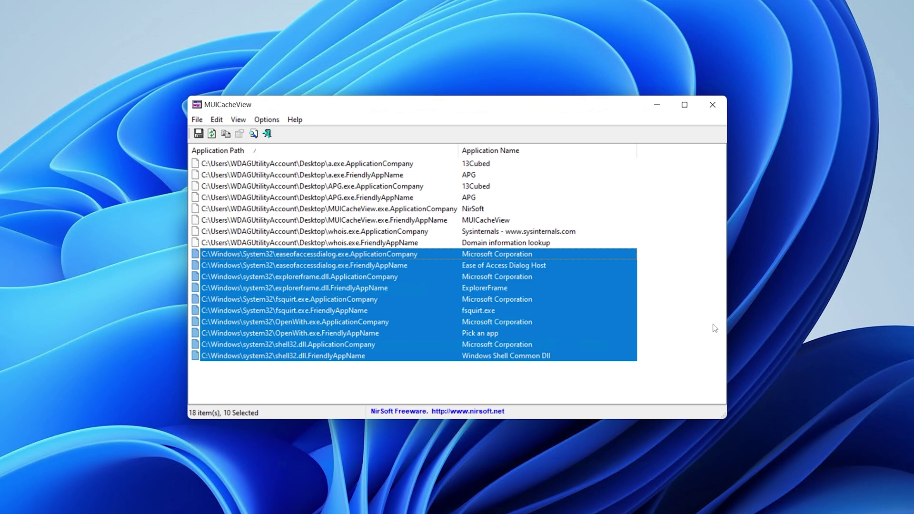
{"action": "key", "text": "Up"}
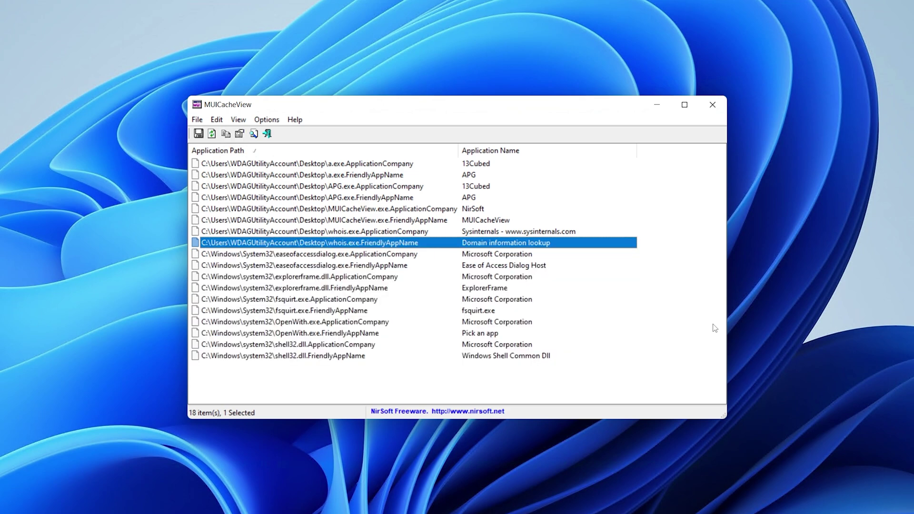
{"action": "key", "text": "shift+Up"}
{"action": "key", "text": "shift+Up"}
{"action": "key", "text": "shift+Up"}
{"action": "key", "text": "shift+Up"}
{"action": "key", "text": "shift+Up"}
{"action": "key", "text": "shift+Up"}
{"action": "key", "text": "shift+Up"}
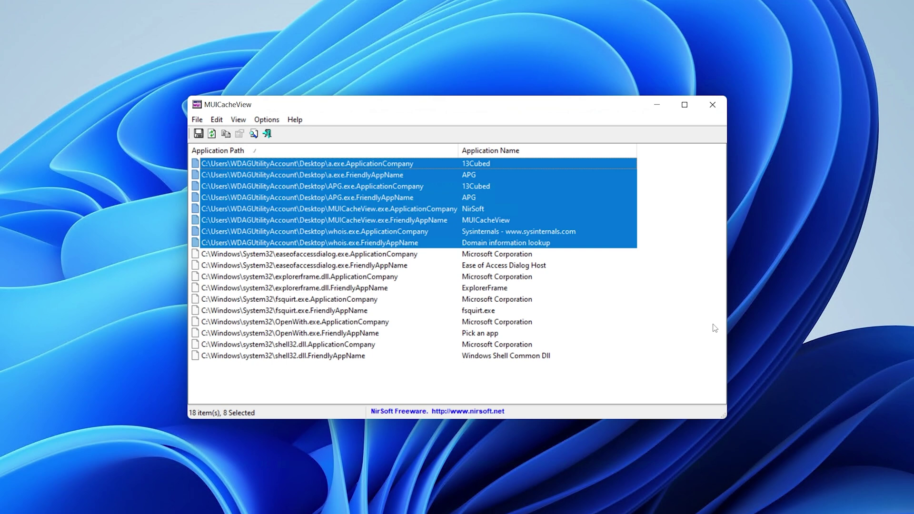
Select the a.exe ApplicationCompany and FriendlyAppName rows, delete them, and confirm
{"action": "key", "text": "Down"}
{"action": "key", "text": "Up"}
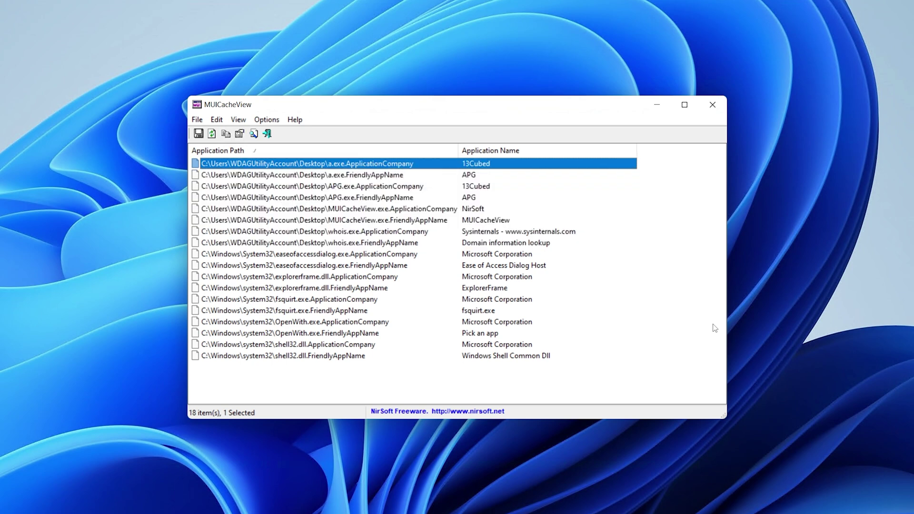
{"action": "key", "text": "shift+Down"}
{"action": "key", "text": "Delete"}
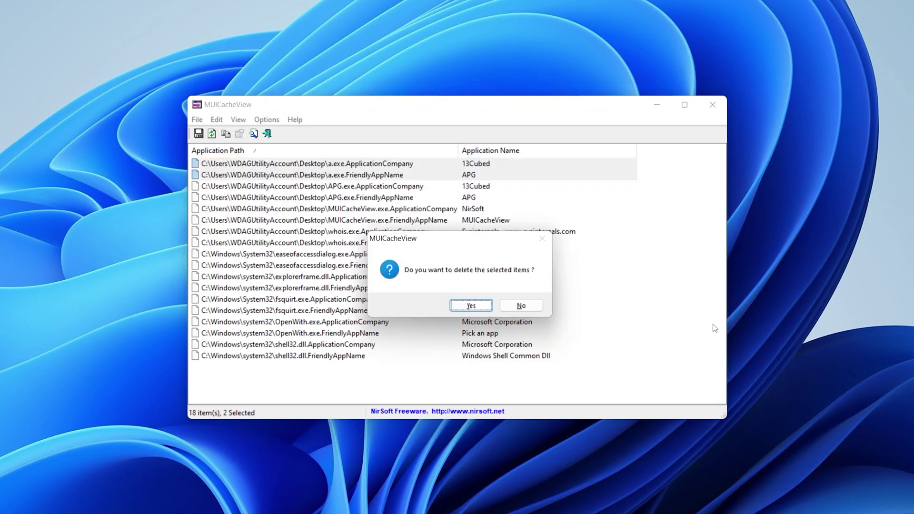
{"action": "key", "text": "Return"}
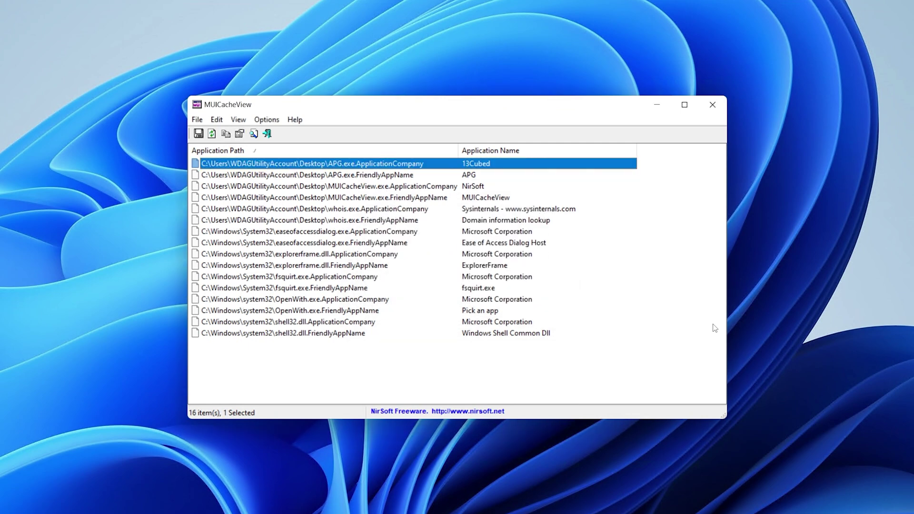